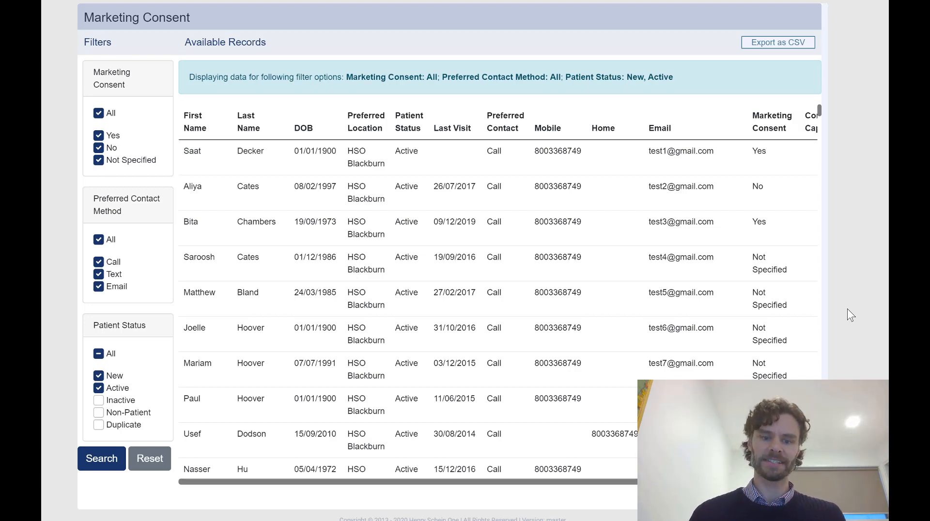
Export the marketing consent records as a CSV file and save it to the Desktop
click(749, 48)
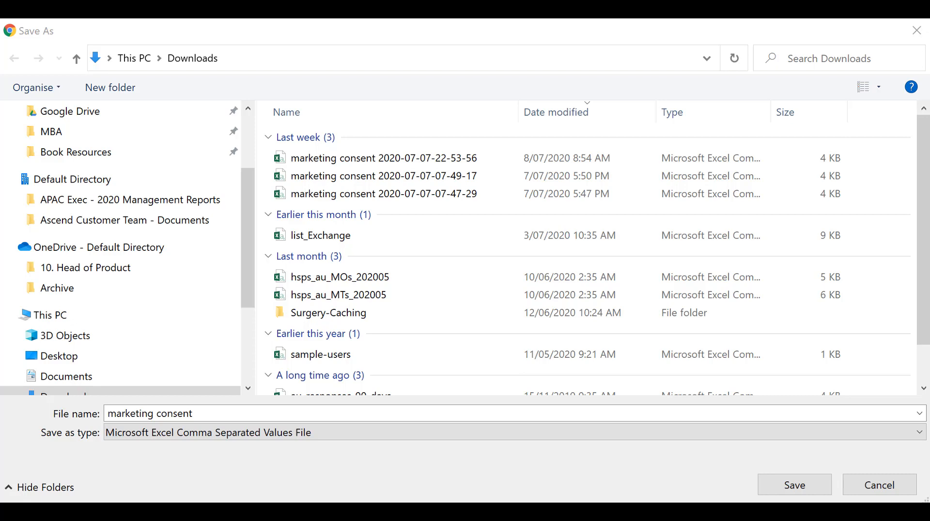
click(251, 125)
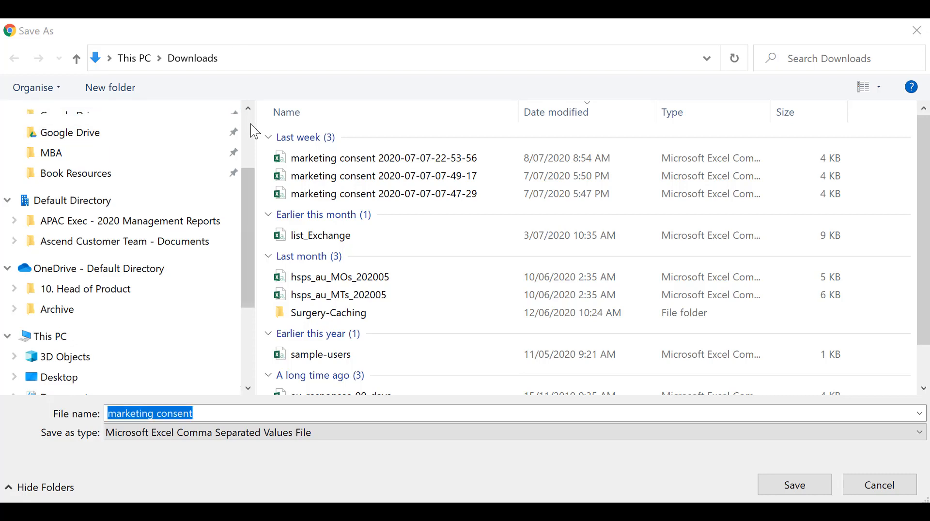
click(115, 147)
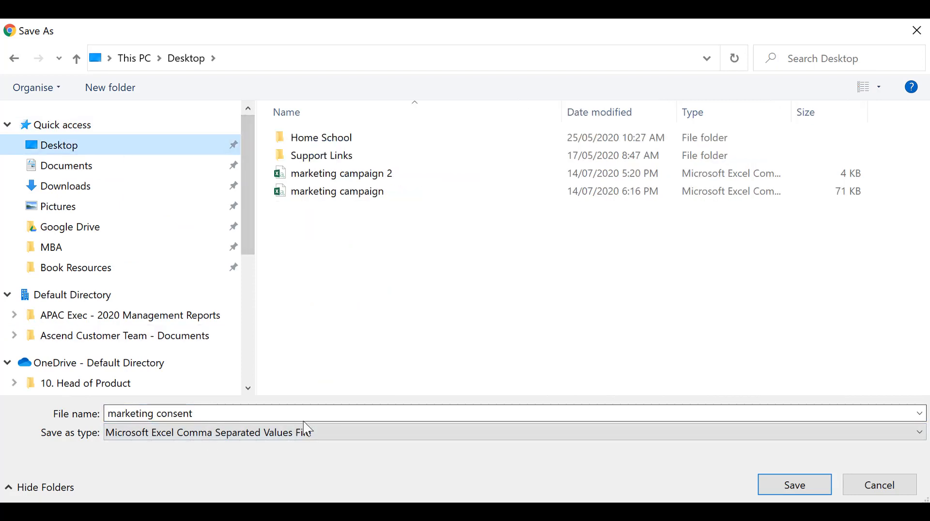
click(783, 485)
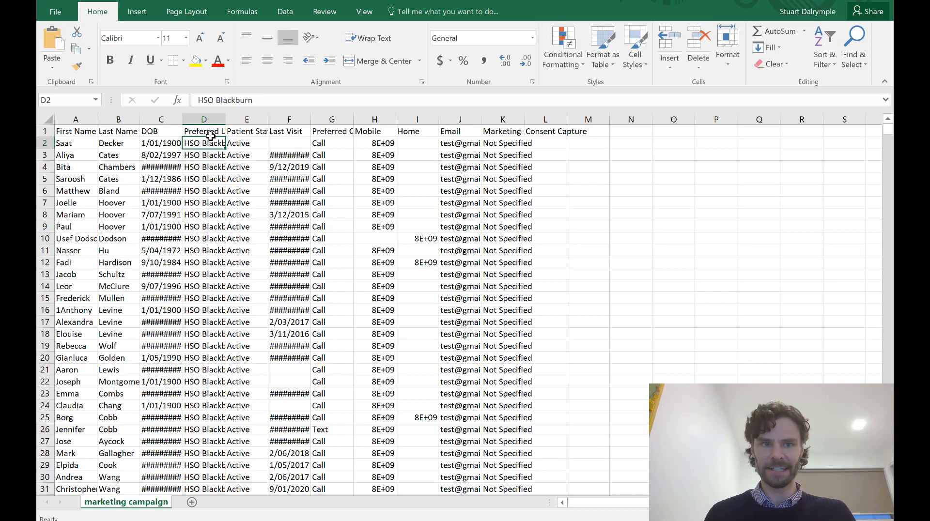
Auto-fit the widths of columns A to K to their contents
click(81, 118)
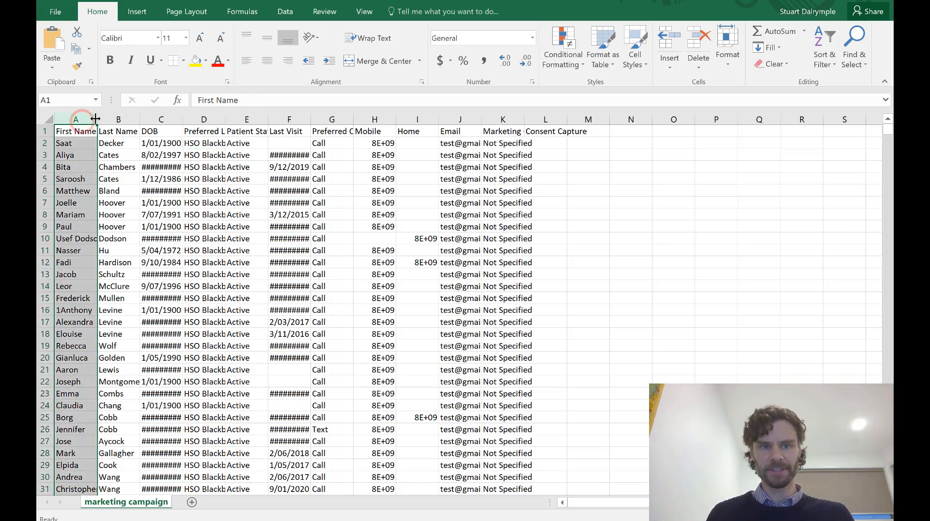
drag(503, 119, 86, 117)
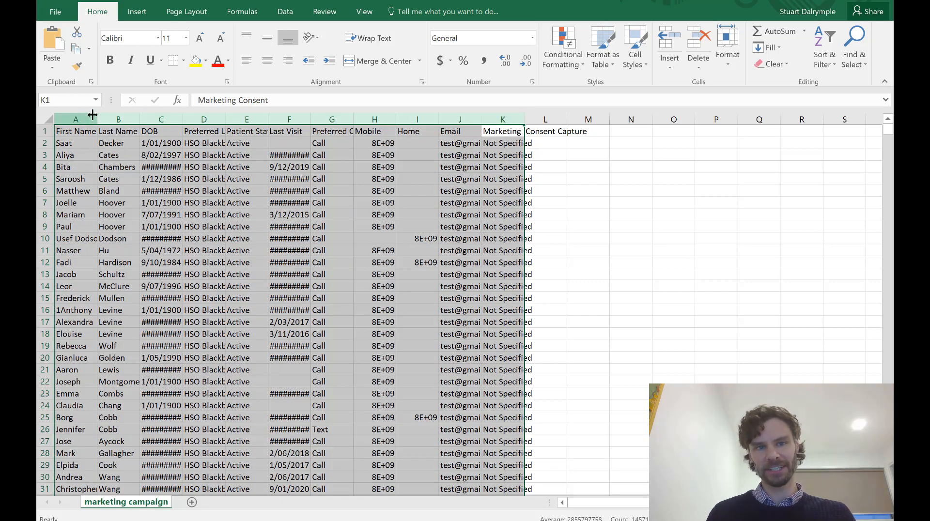
double_click(97, 117)
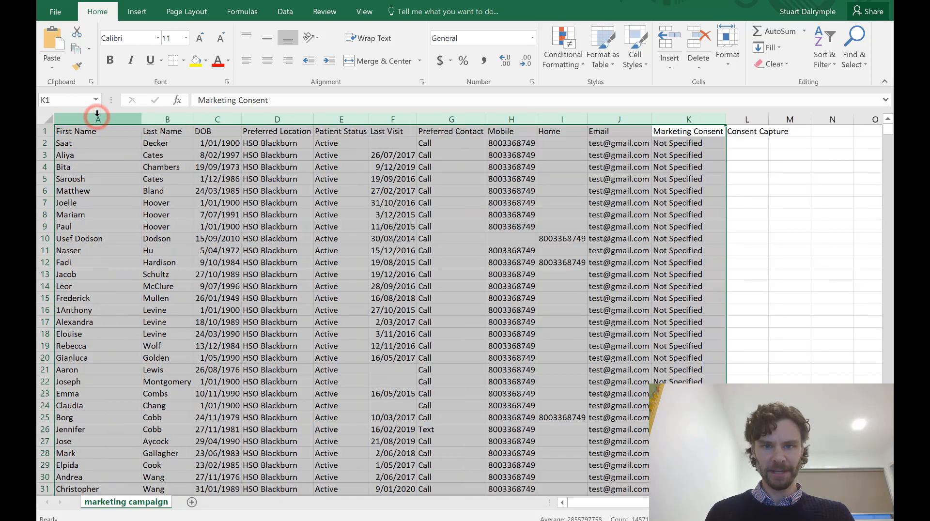
click(98, 142)
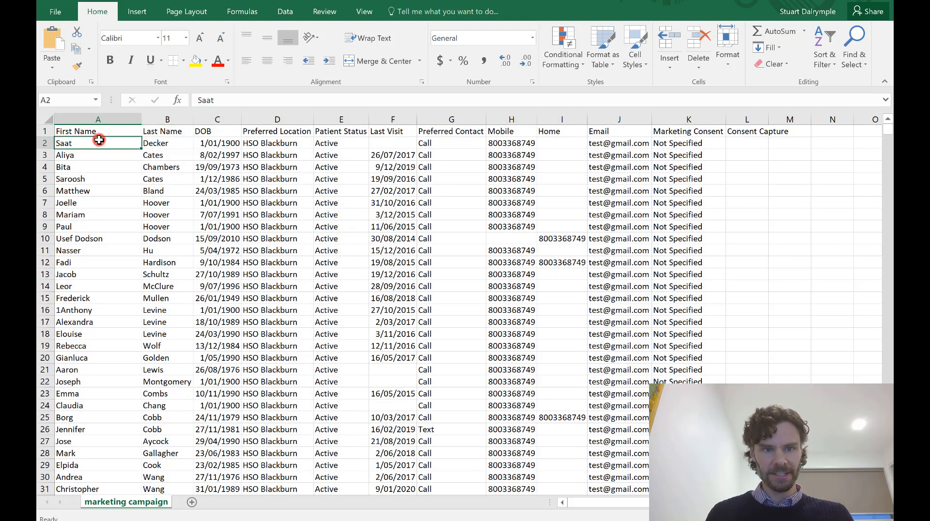
Add header filters to columns A to K, from First Name to Marketing Consent
click(97, 118)
drag(98, 119, 688, 120)
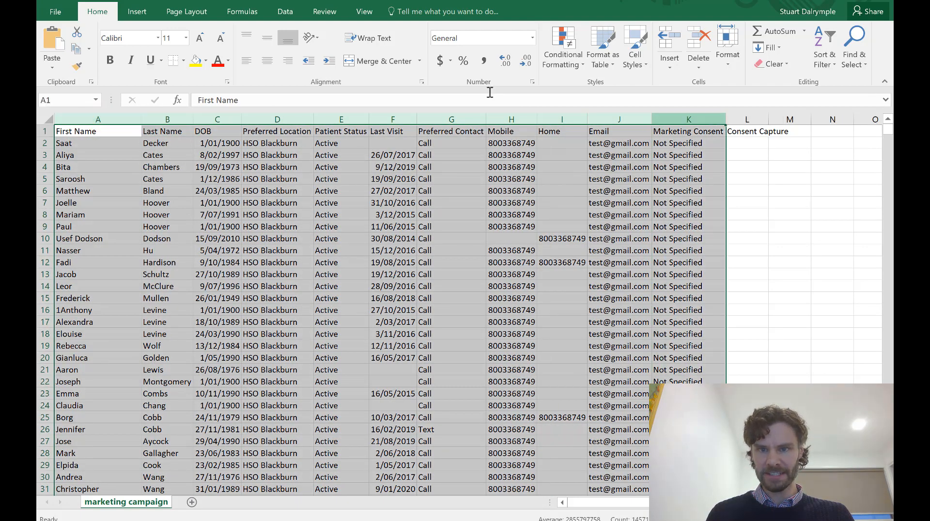
click(280, 13)
click(354, 46)
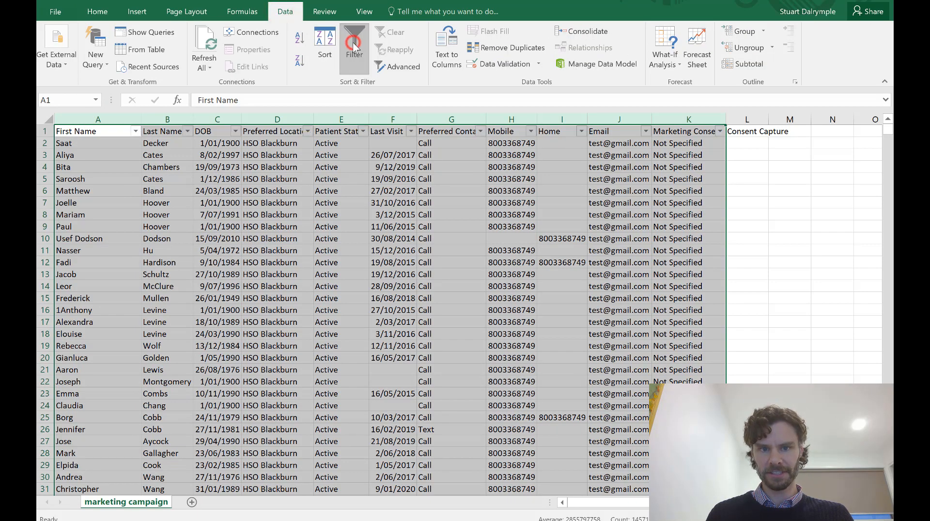
click(117, 152)
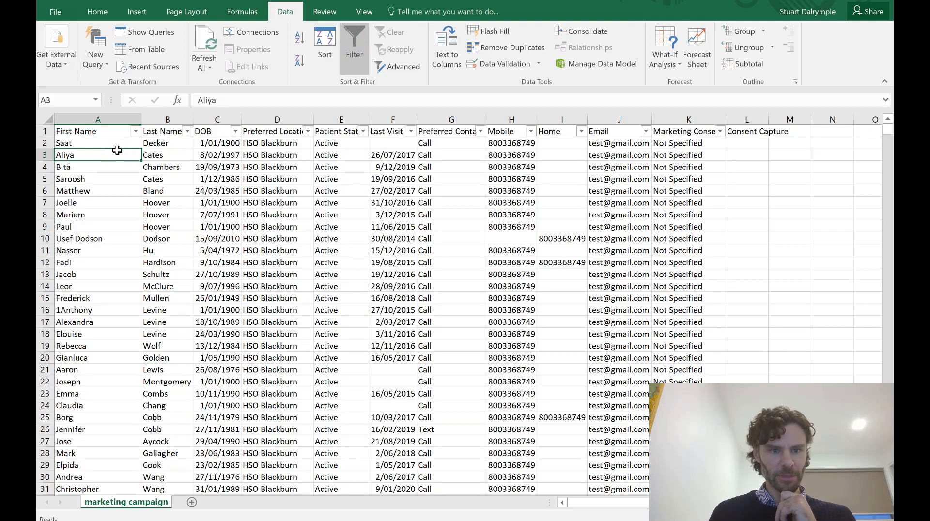
Filter the Patient Status column to Active records only, excluding New
click(363, 132)
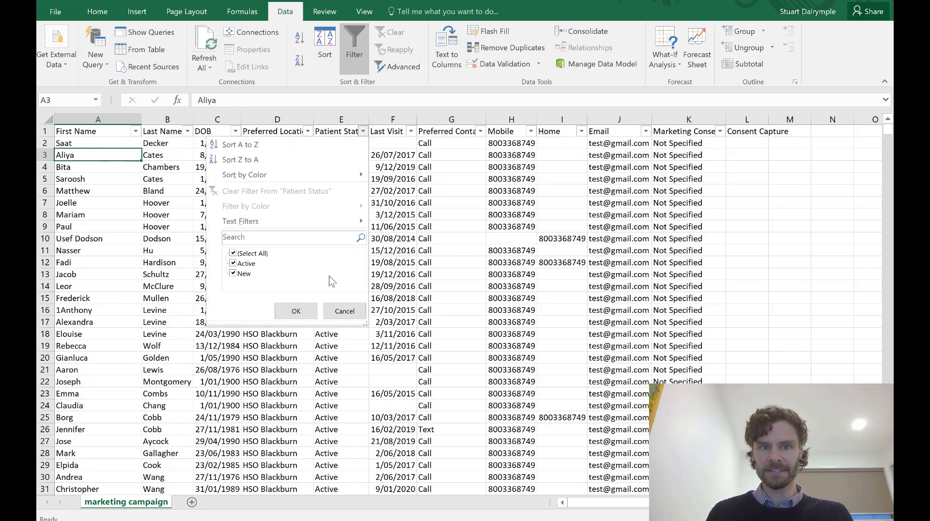
click(244, 274)
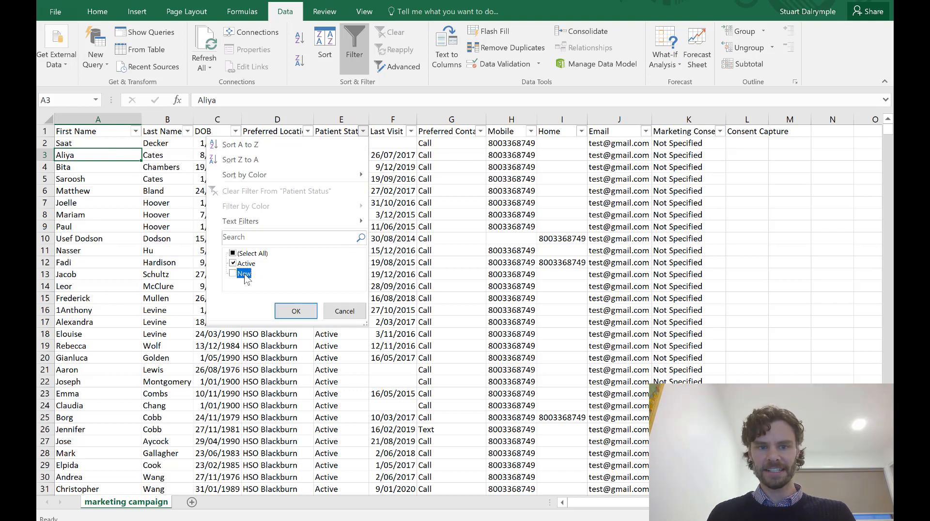
click(296, 312)
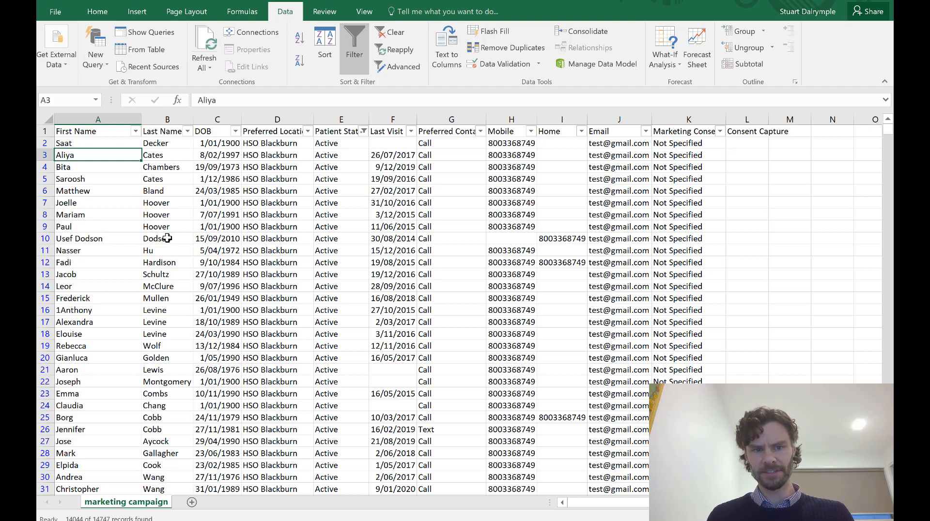
Clean up the First Name column by removing the surname from cell A10 and the leading 1 from cell A16
double_click(100, 238)
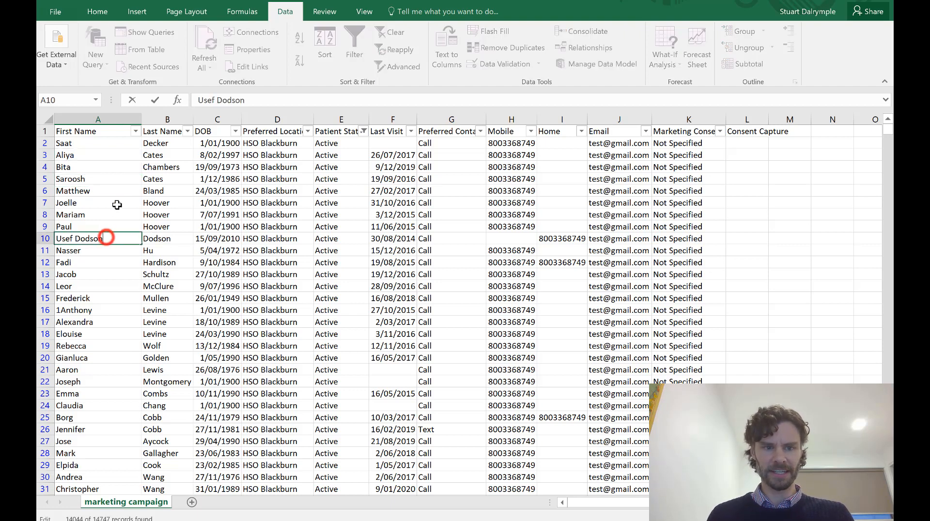
key(ctrl+shift+Left)
key(BackSpace)
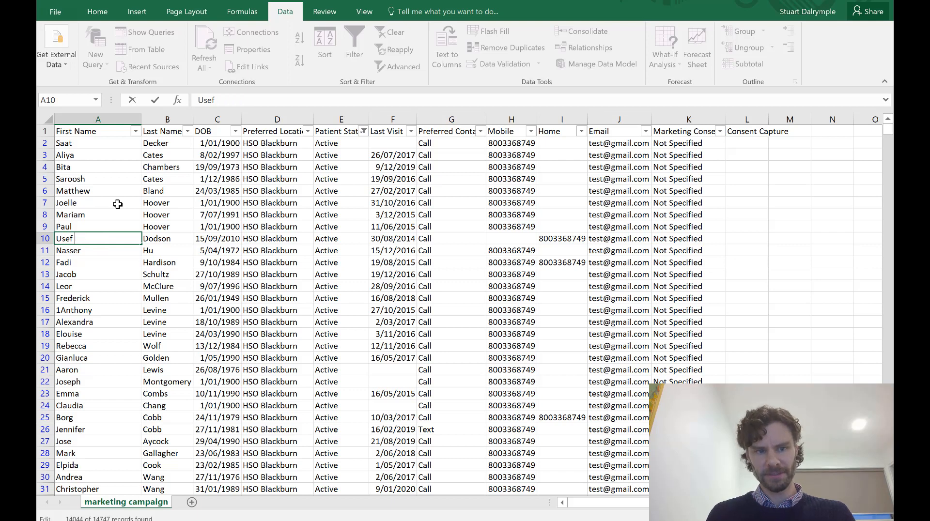
key(Return)
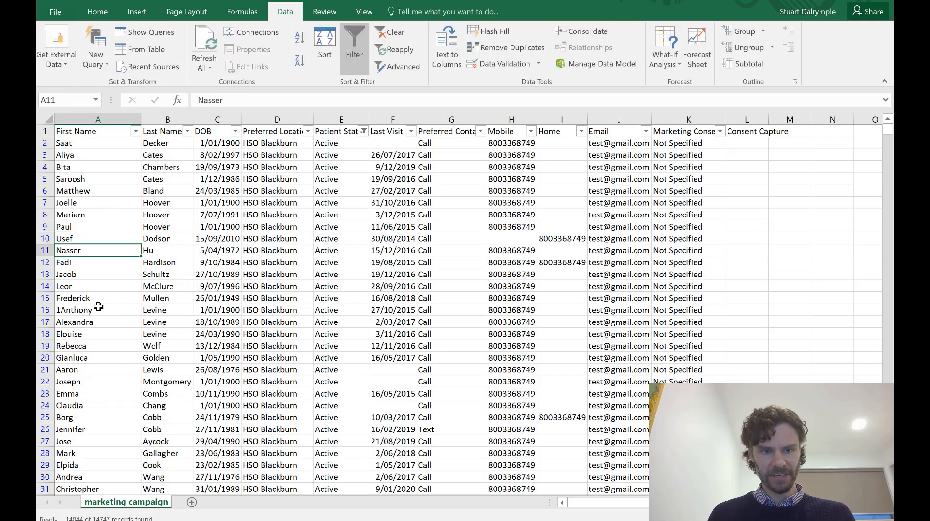
double_click(59, 310)
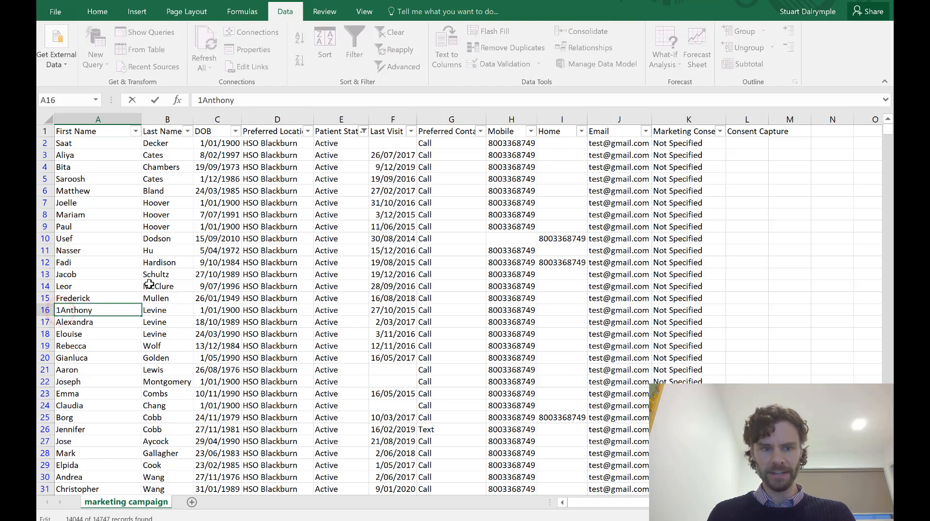
key(Return)
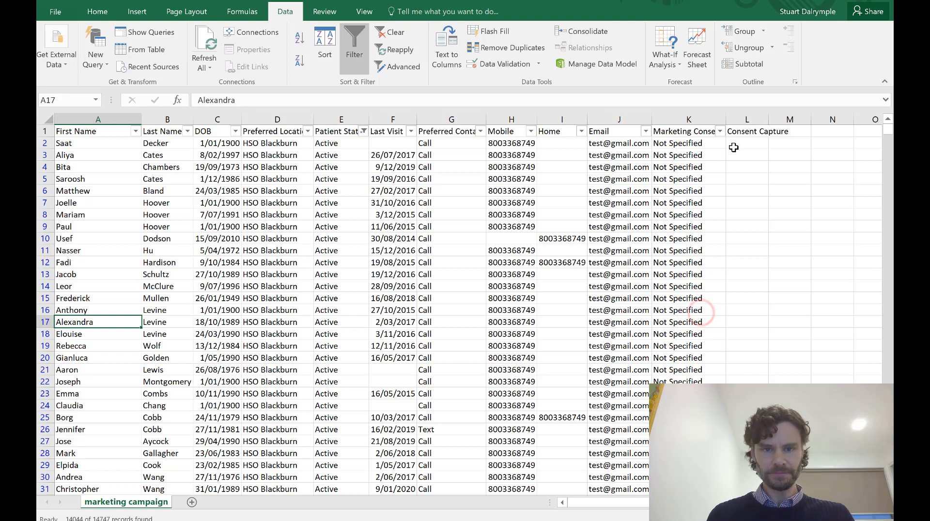
Filter the Last Visit column by month to exclude visits from February, March, April, May and June 2020
click(761, 144)
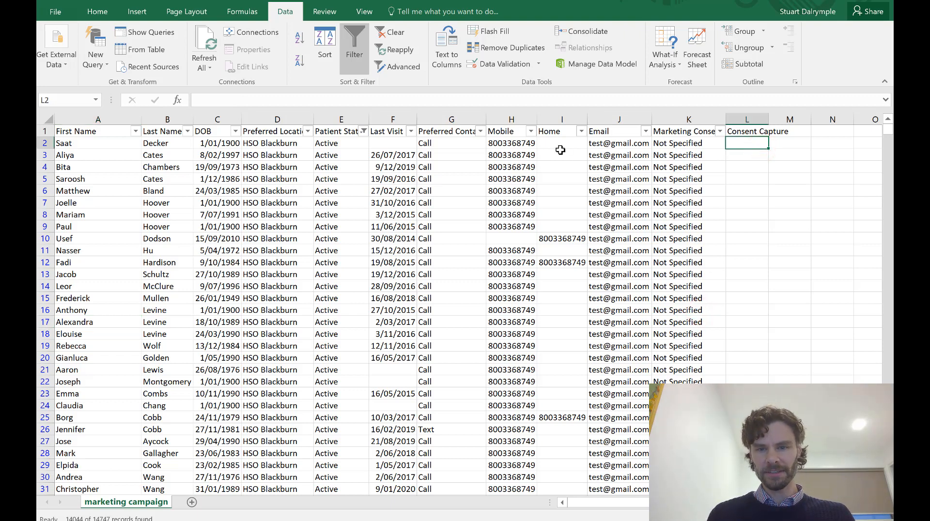
click(411, 132)
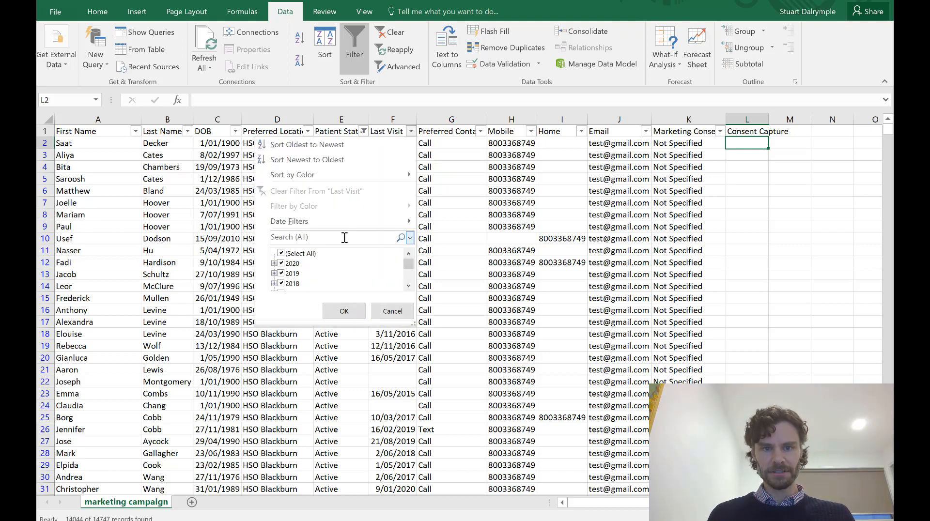
click(411, 237)
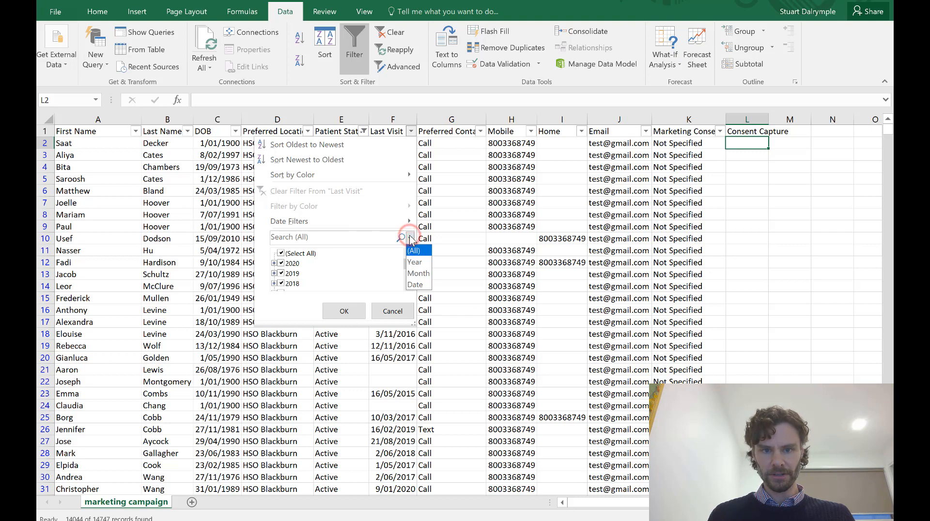
click(414, 274)
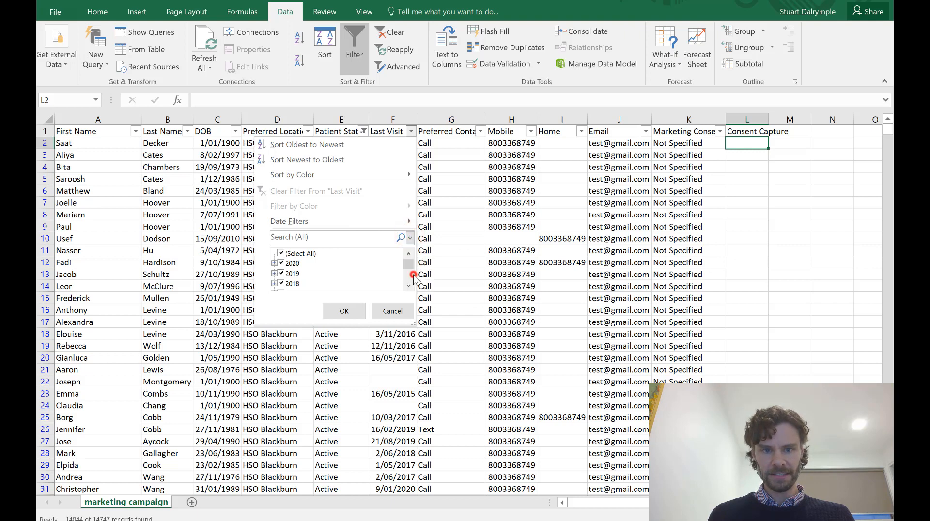
click(274, 263)
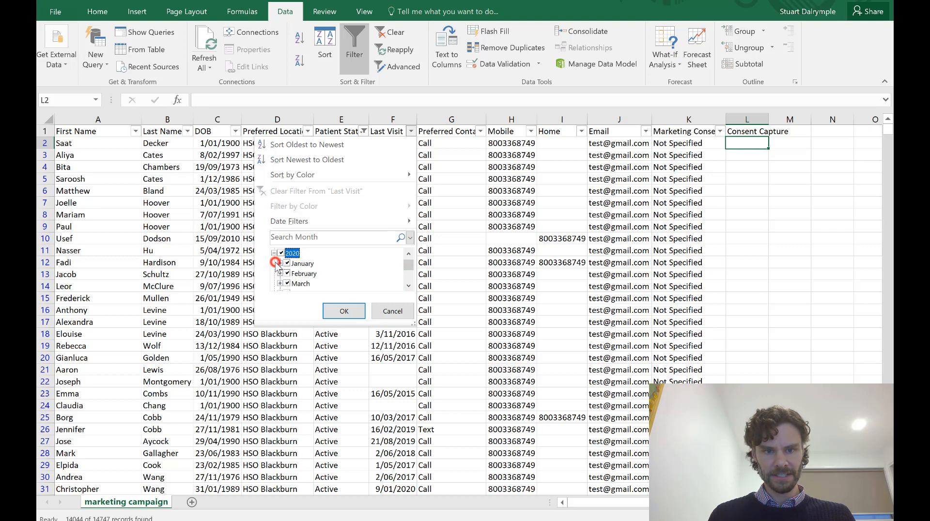
click(287, 274)
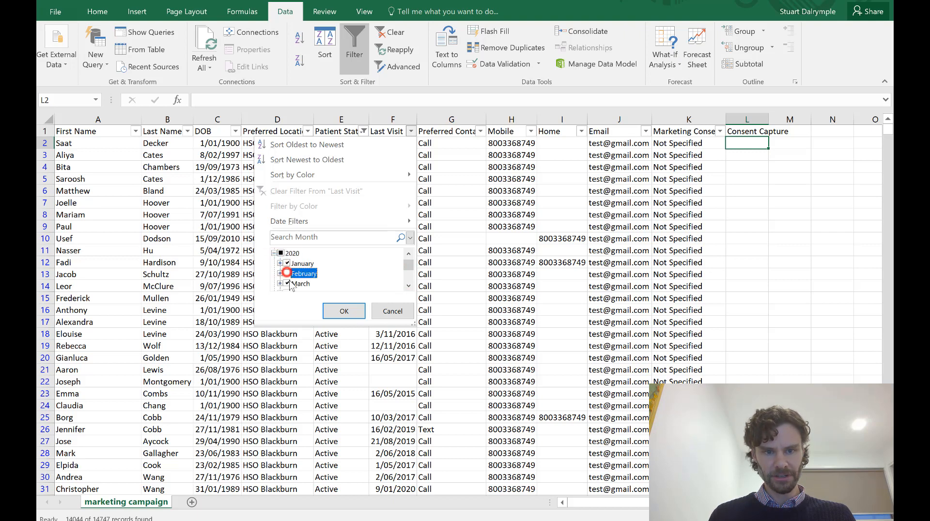
click(288, 283)
click(409, 286)
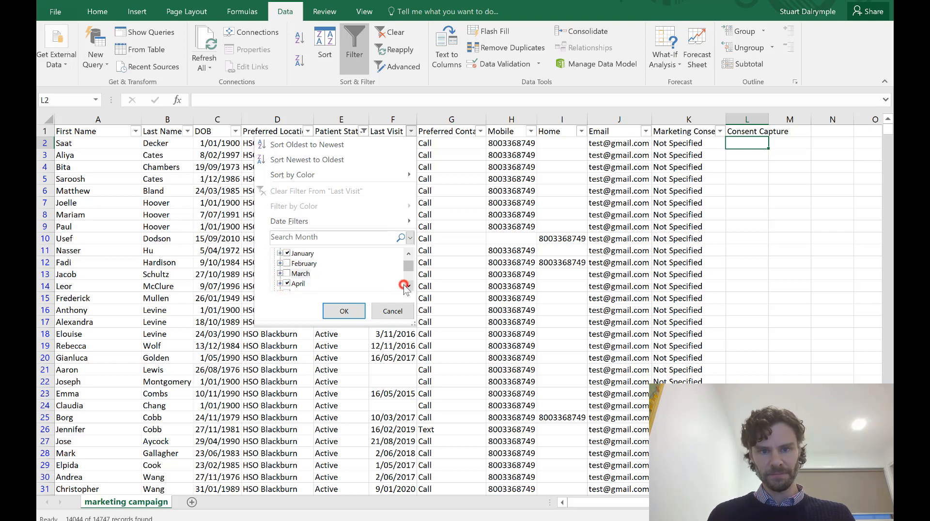
click(409, 286)
click(409, 286)
click(408, 286)
click(287, 253)
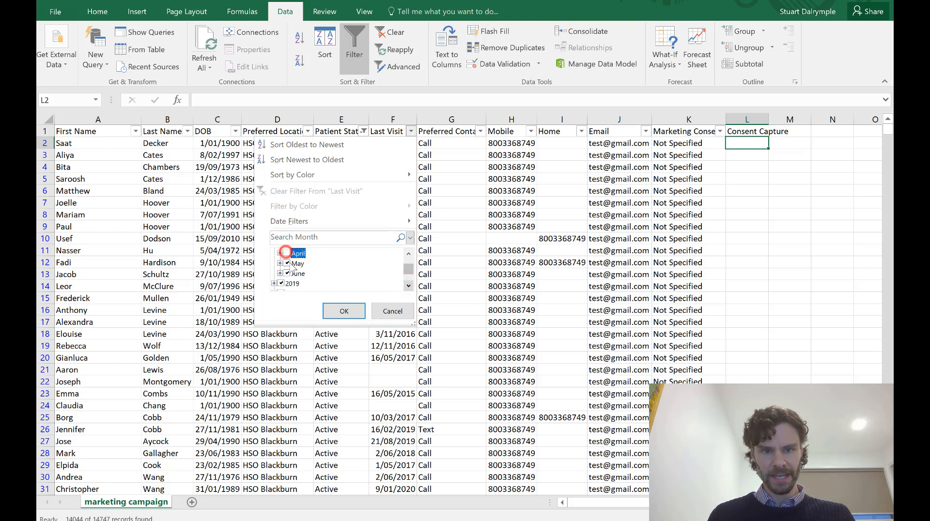
click(287, 264)
click(286, 274)
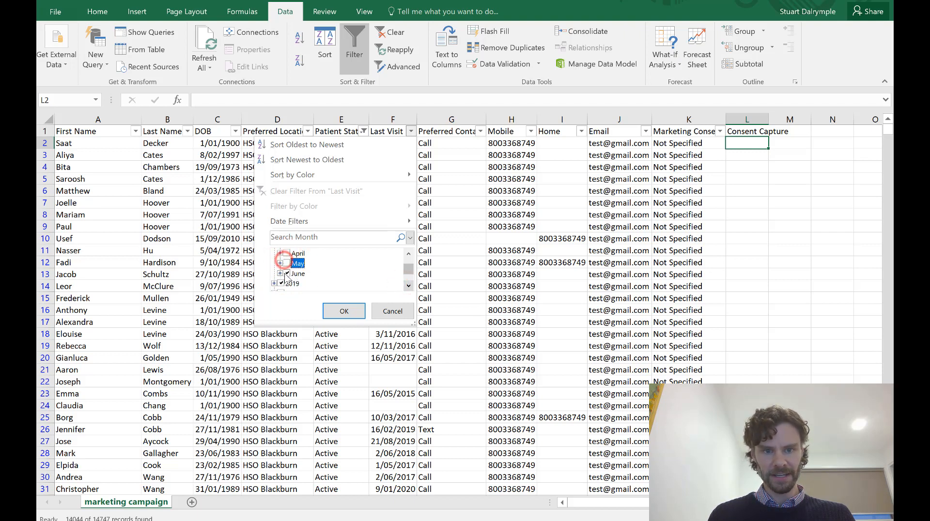
click(344, 312)
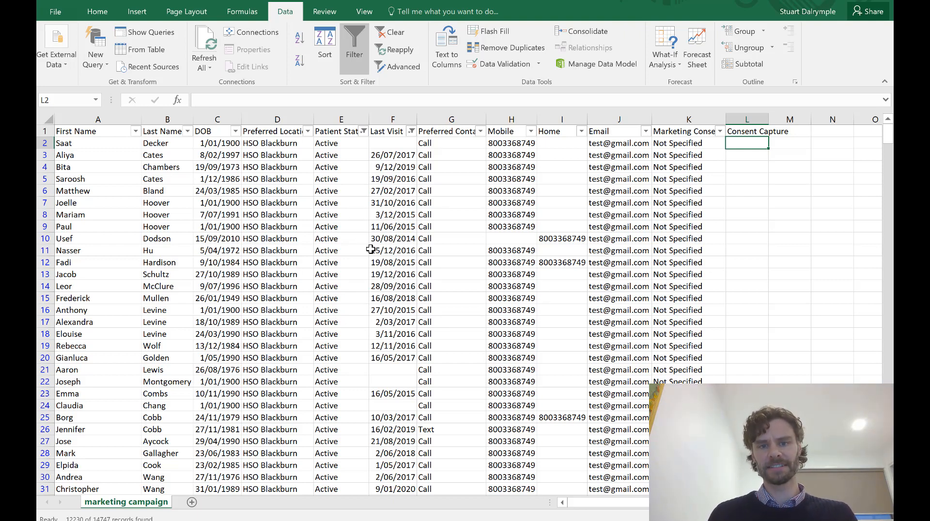
Filter the Preferred Contact column to exclude Call, keeping only Email and Text
click(481, 132)
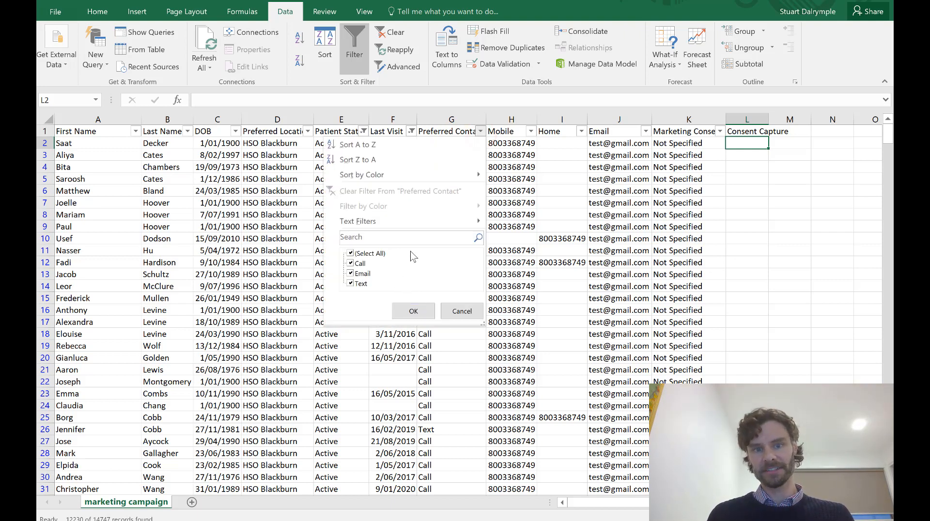
click(351, 265)
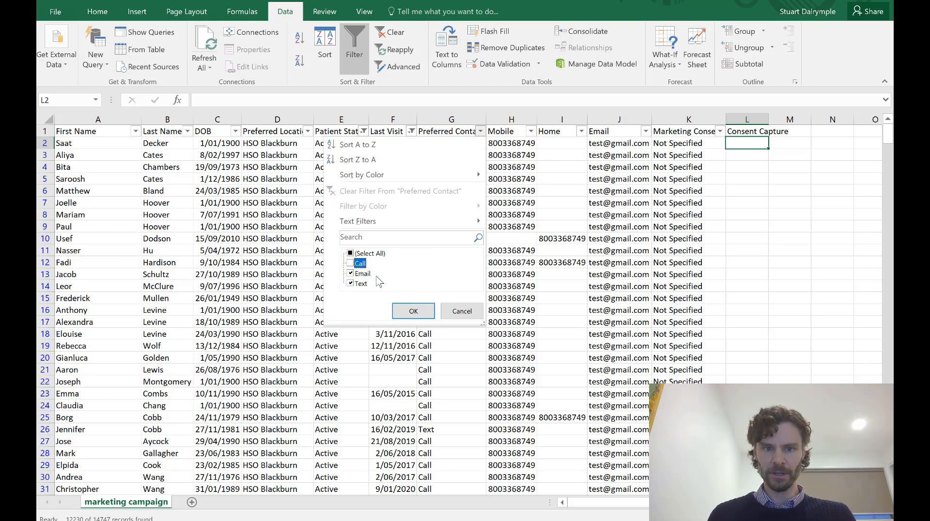
click(421, 313)
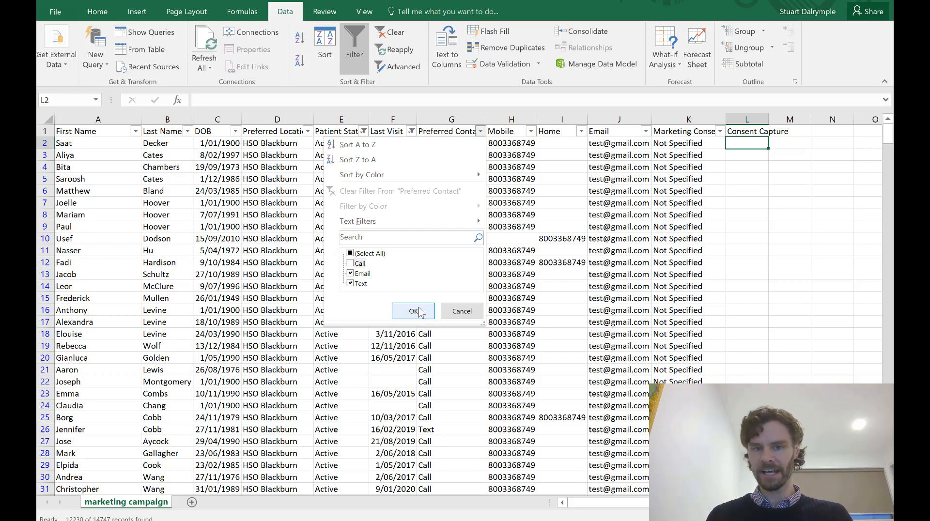
click(420, 312)
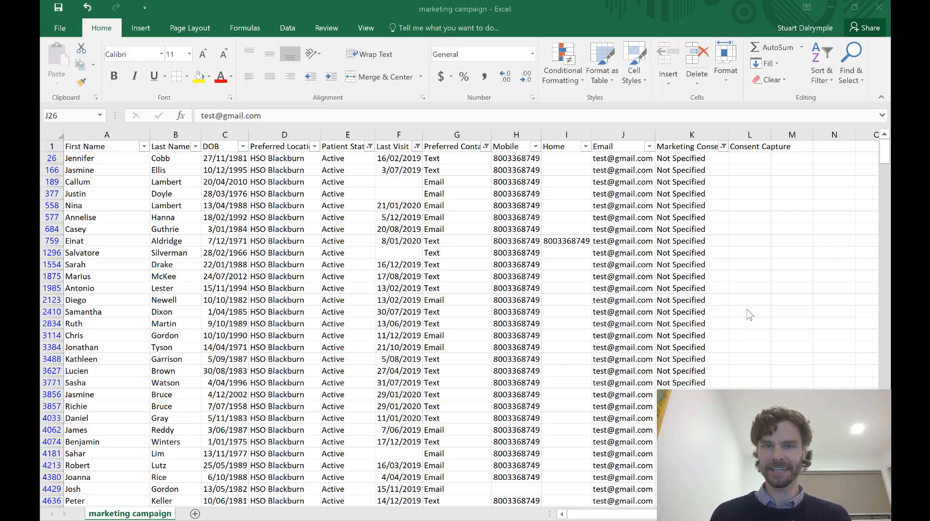
Filter the Email column to exclude blank entries
click(650, 151)
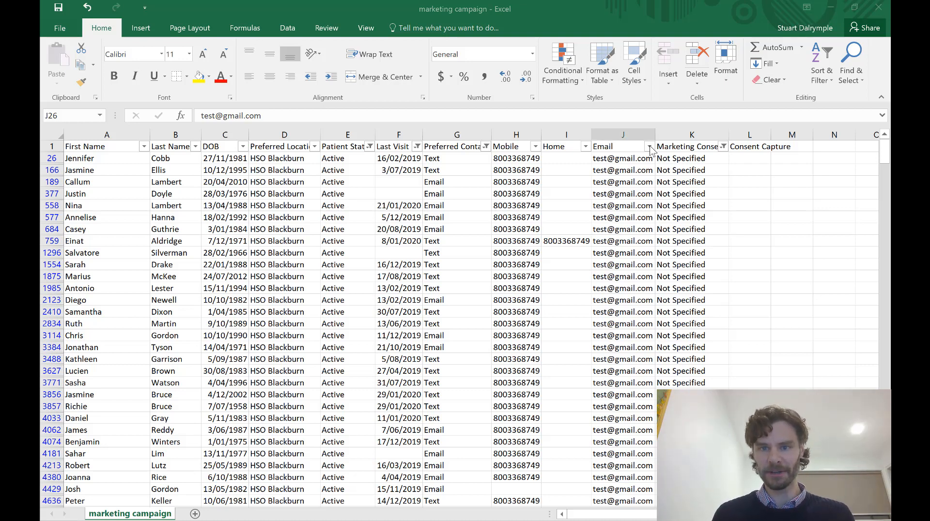
click(650, 146)
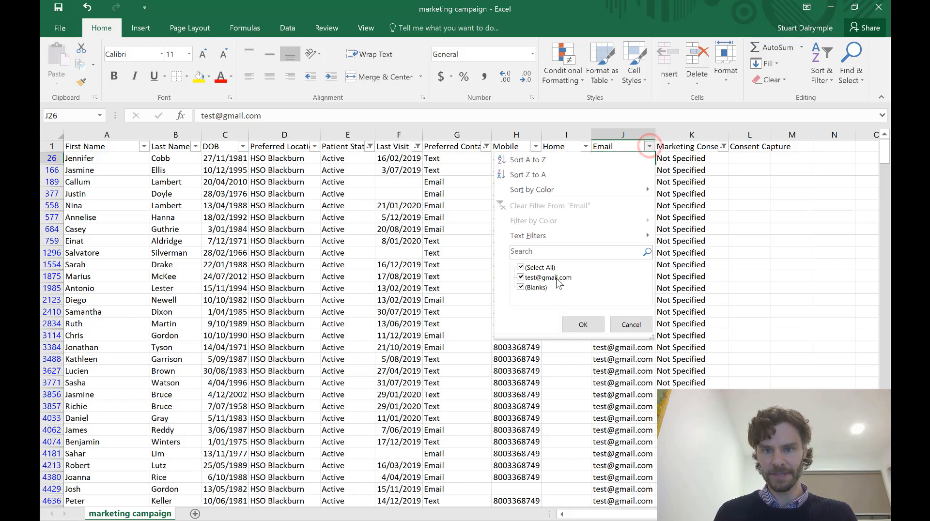
click(525, 289)
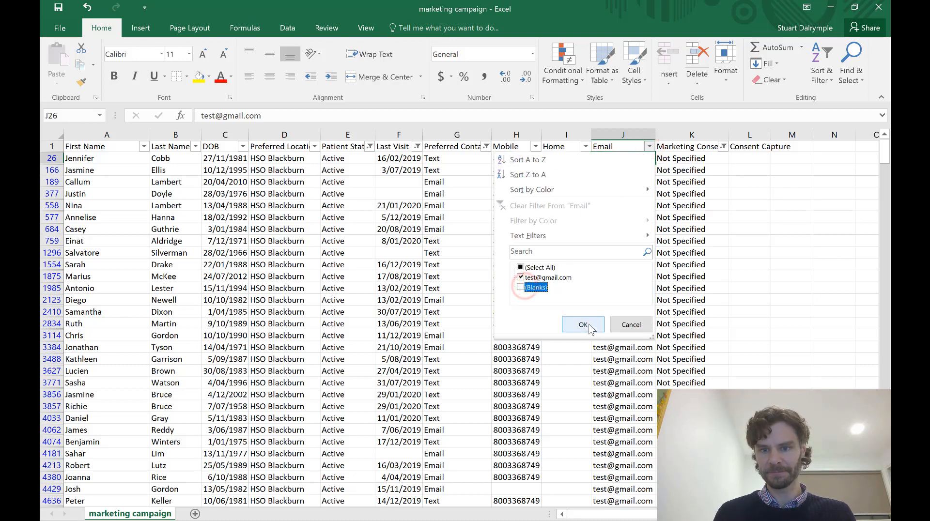
click(585, 324)
click(759, 158)
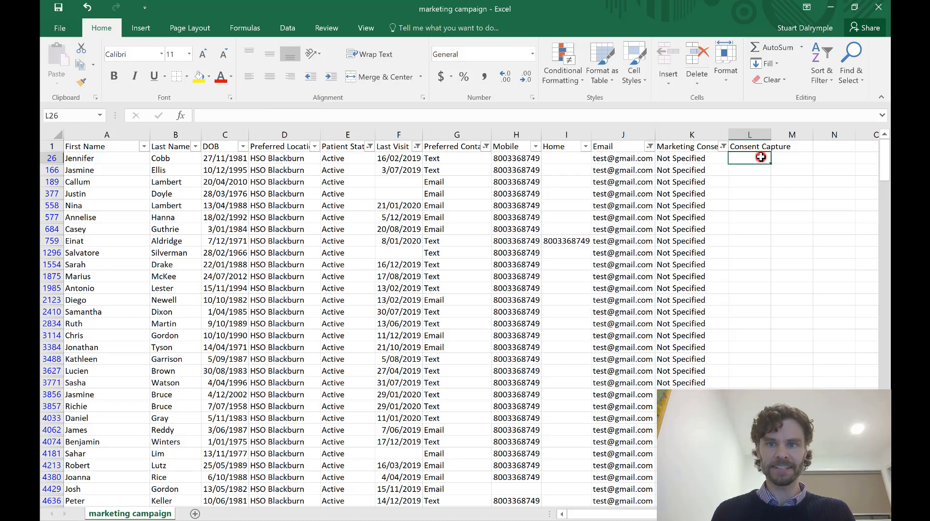
Check that the Marketing Consent filter excludes No and keeps Not Specified and Yes
click(724, 147)
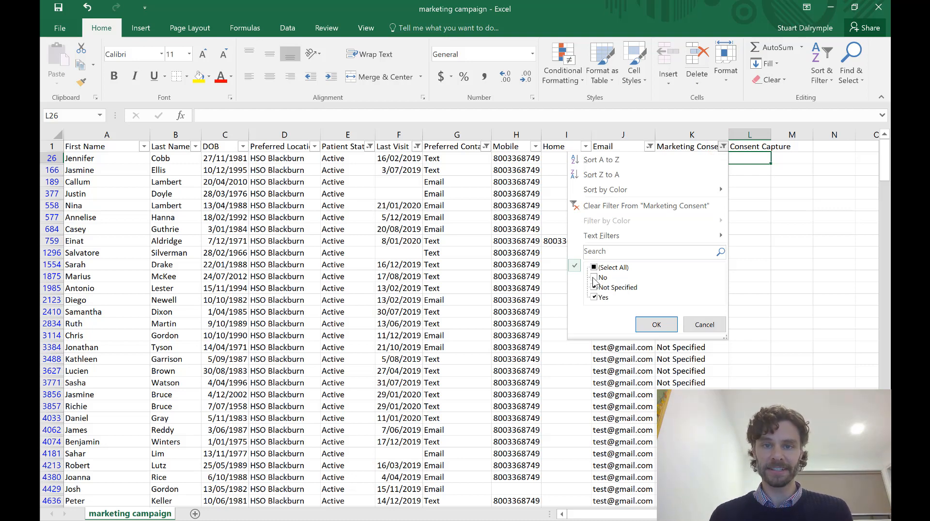
click(664, 325)
click(833, 147)
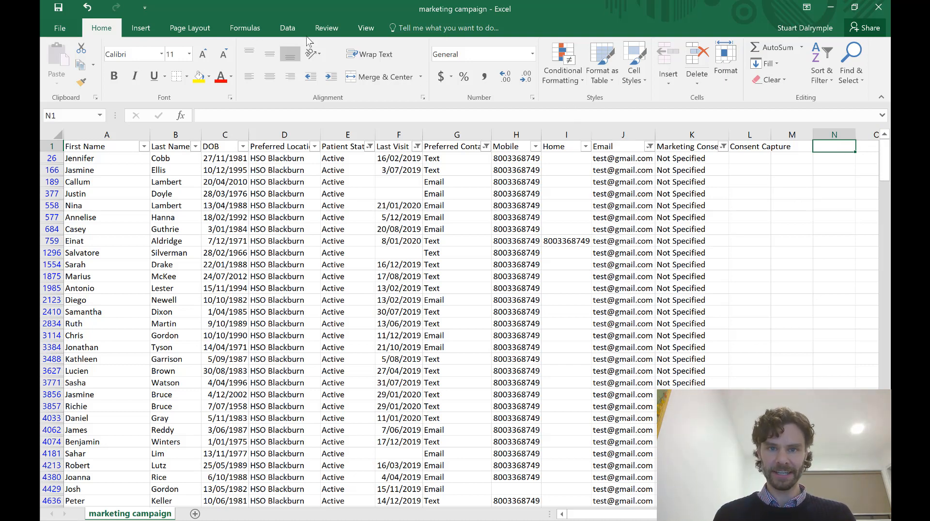
Add the Select Visible Cells command, found among the commands not in the ribbon, to the Quick Access Toolbar
click(145, 8)
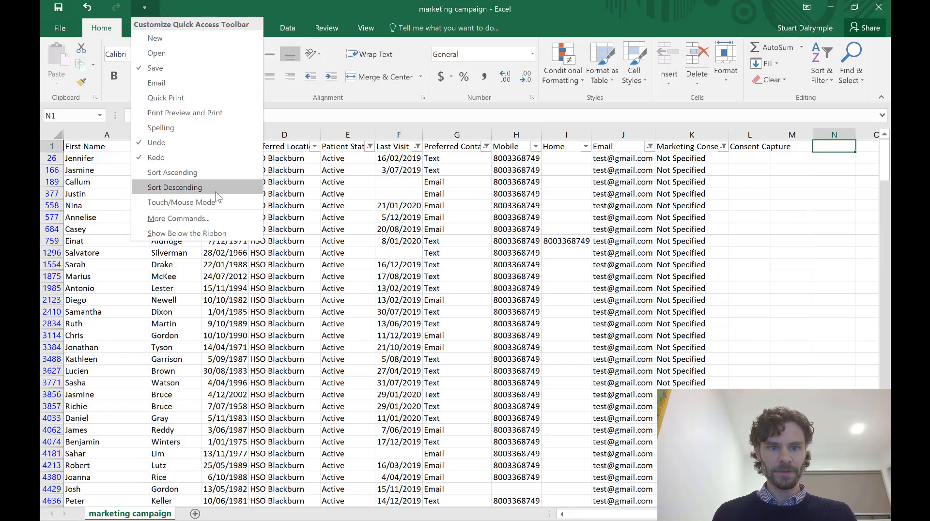
click(217, 220)
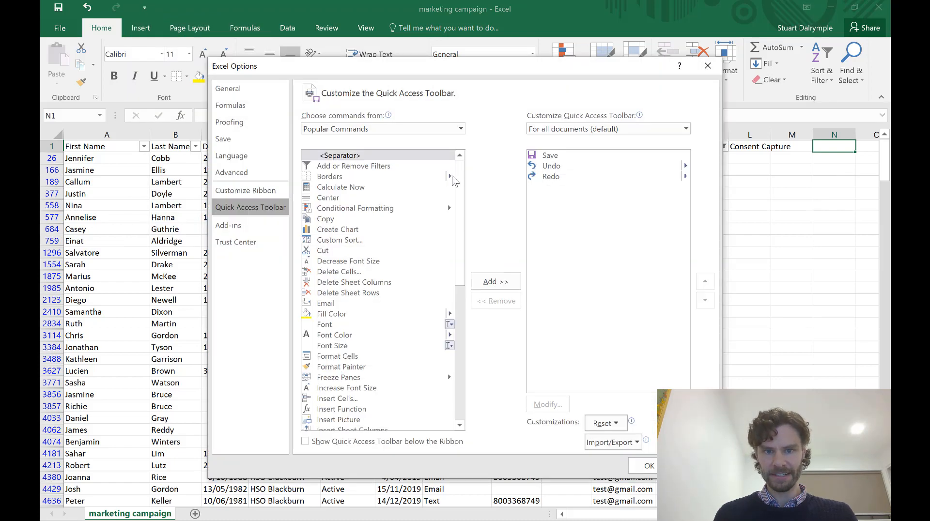
click(460, 129)
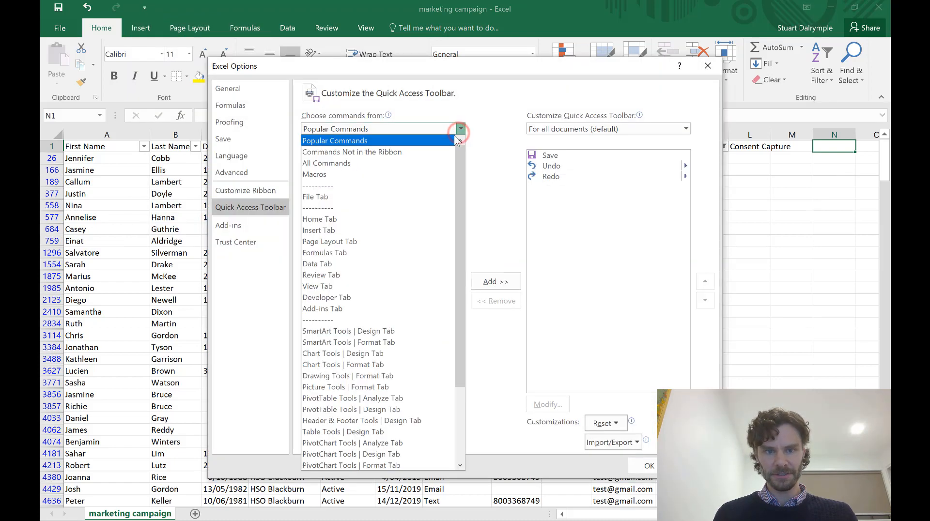
click(431, 152)
click(459, 170)
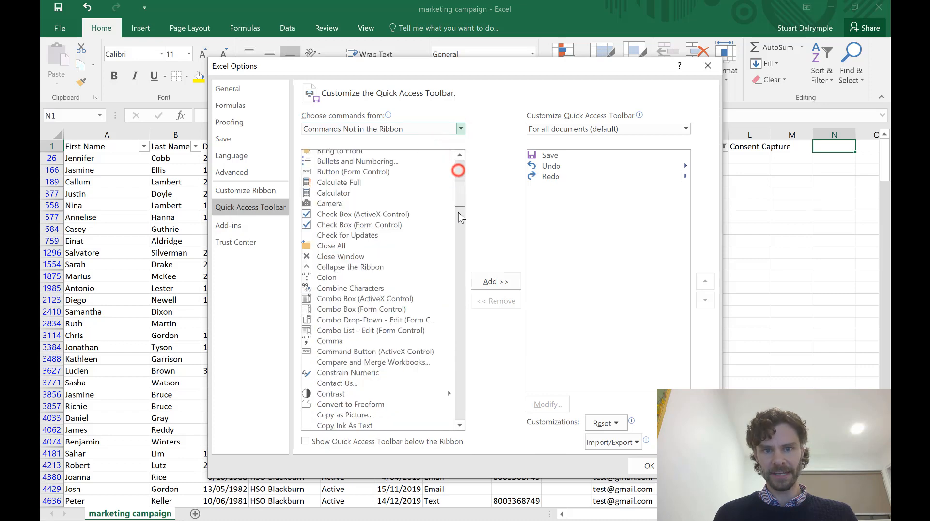
click(461, 218)
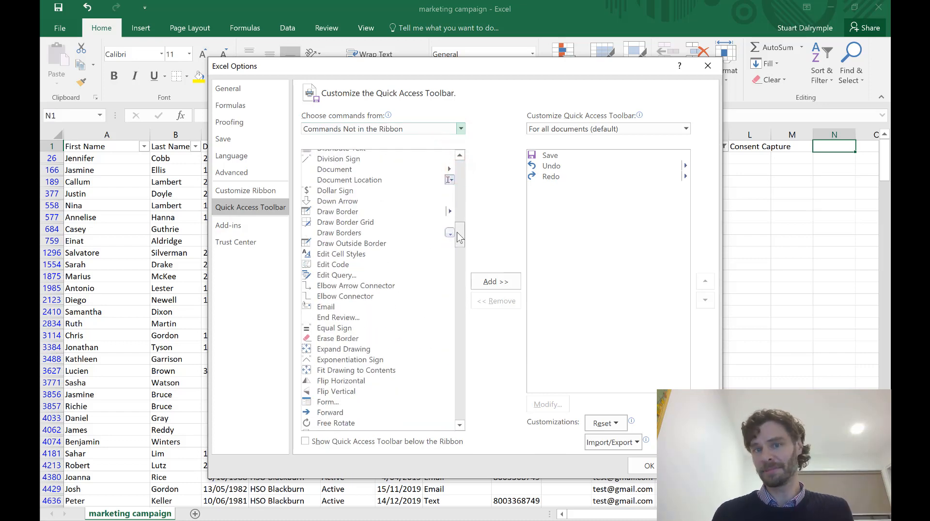
drag(459, 238, 461, 357)
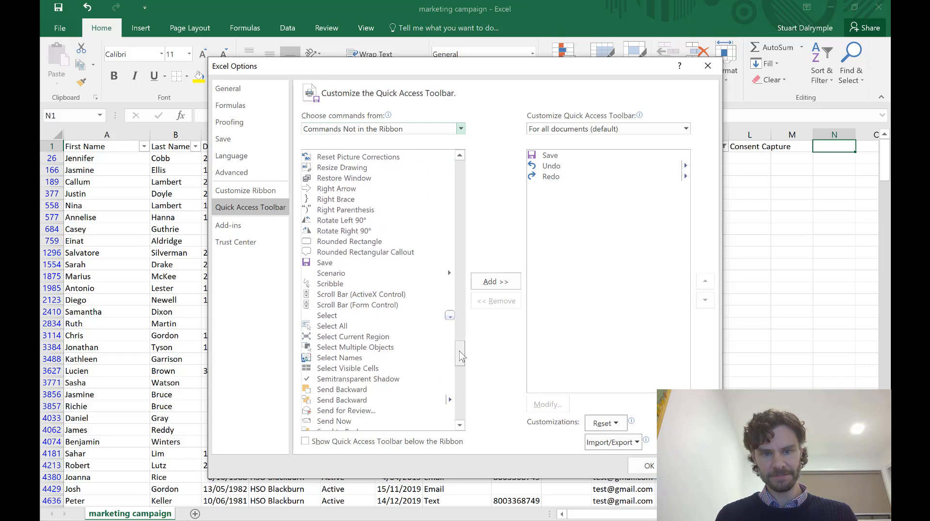
click(364, 370)
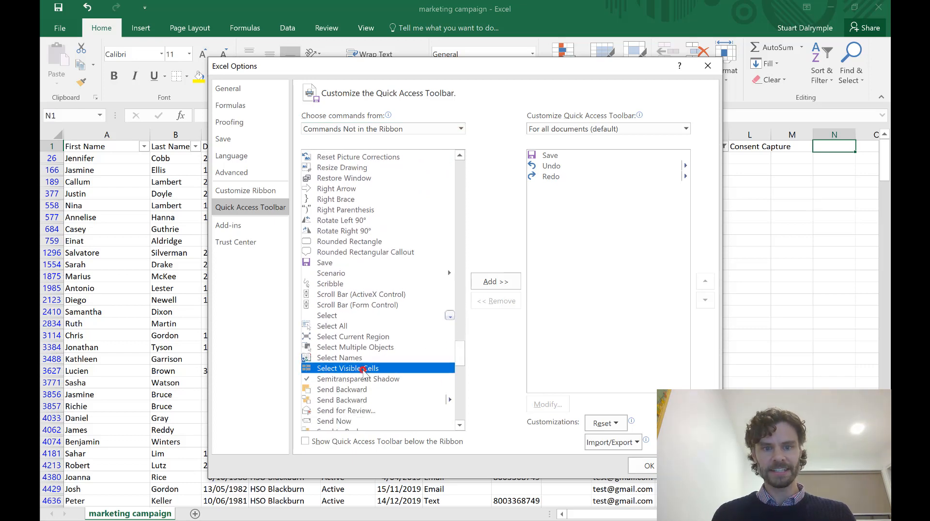
click(497, 282)
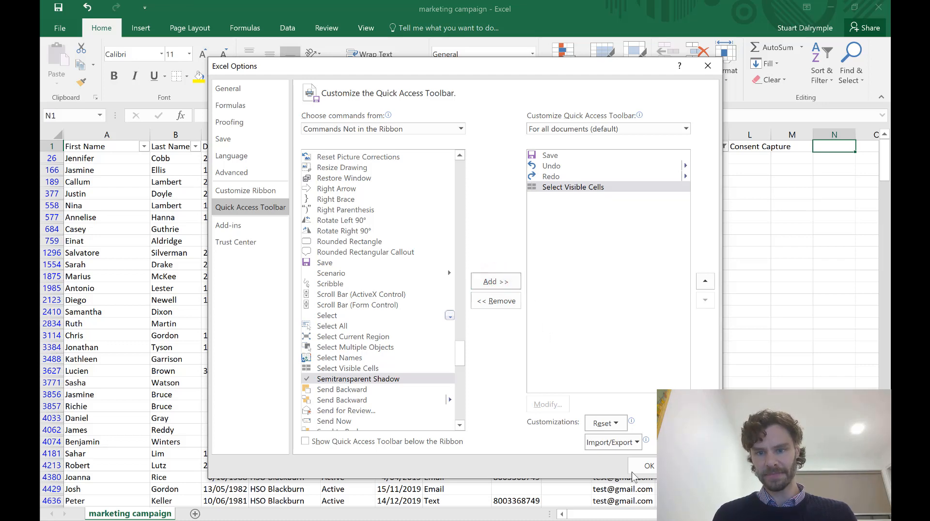
click(649, 467)
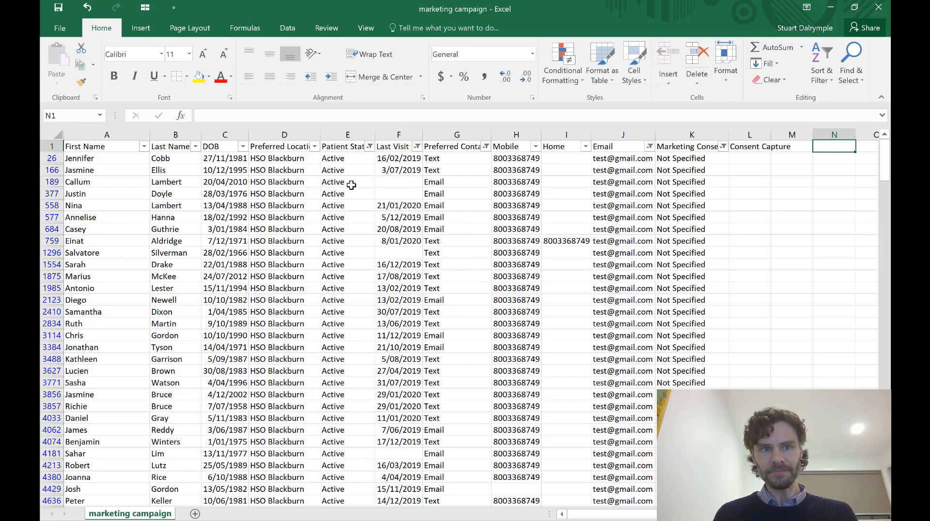
Select only the visible cells of the filtered list and copy them into a new sheet starting at A1
click(145, 10)
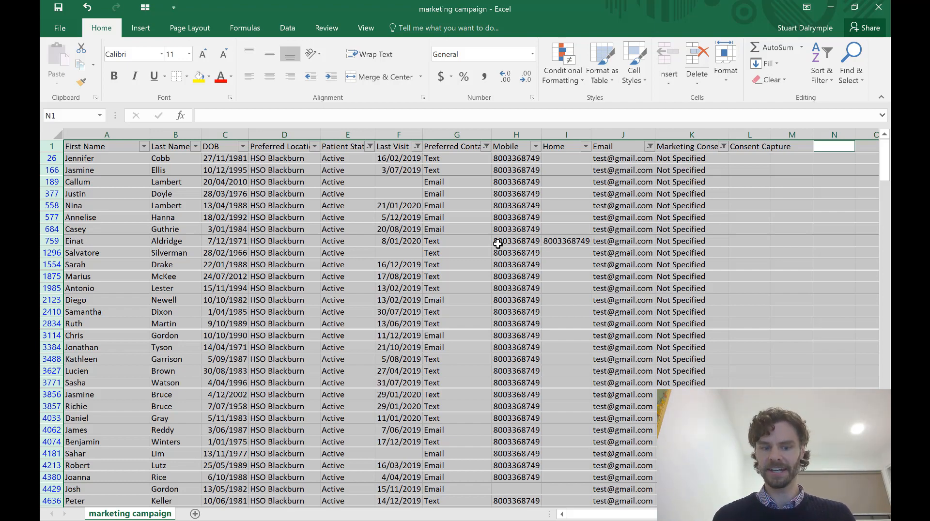
key(ctrl+c)
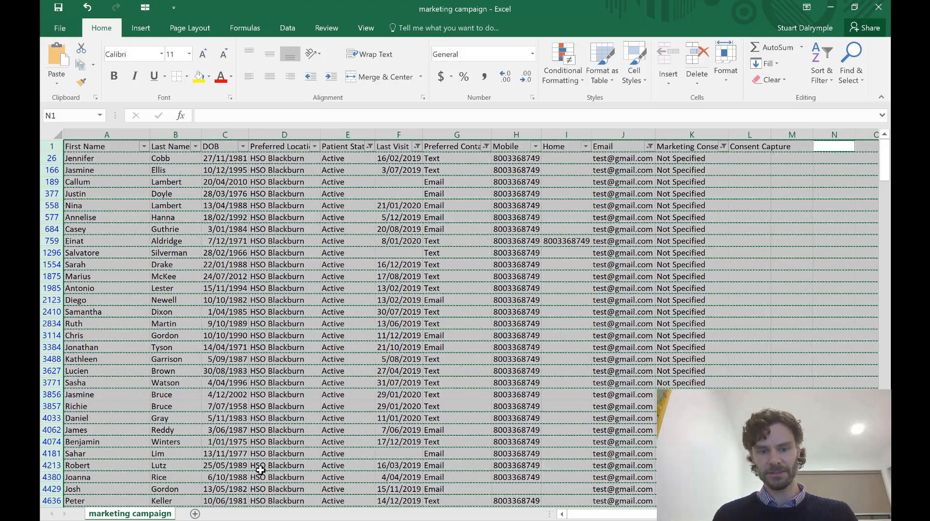
click(194, 512)
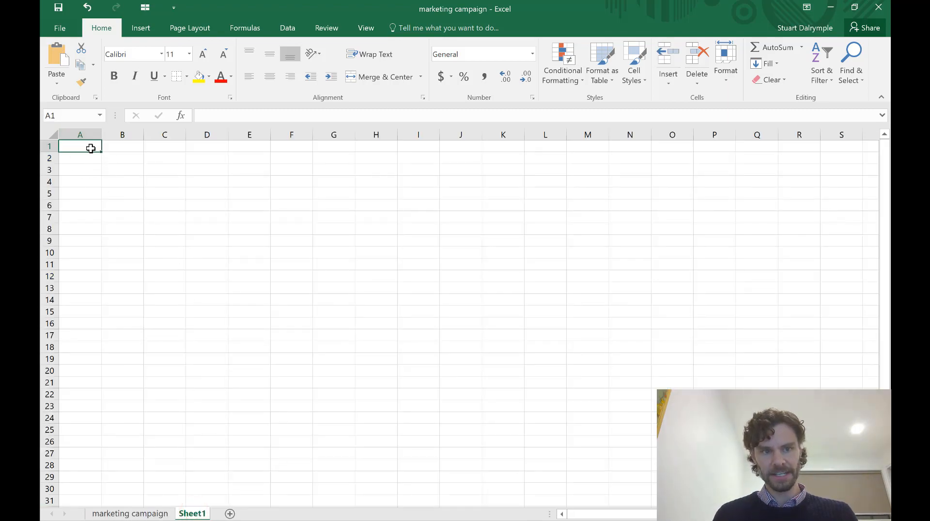
key(ctrl+v)
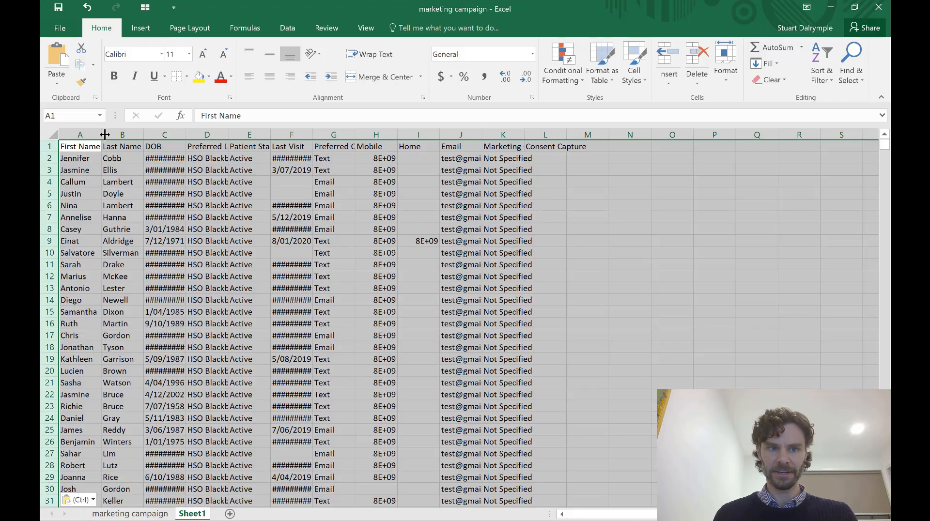
Autofit the width of all columns in the new sheet to their contents
double_click(105, 132)
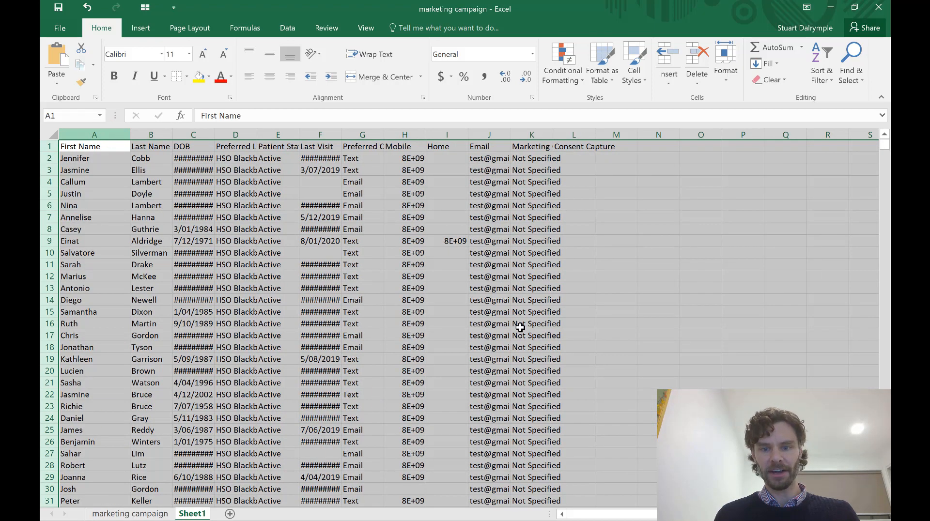
click(587, 262)
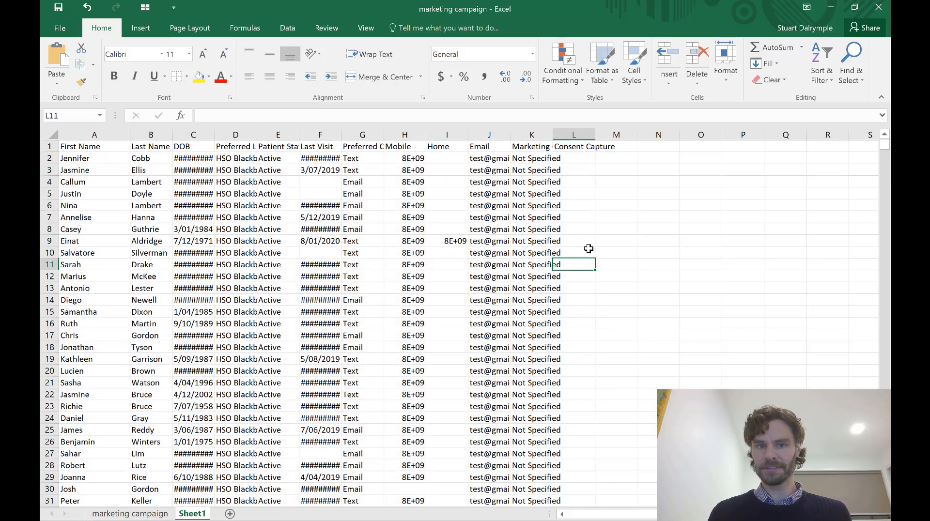
click(49, 133)
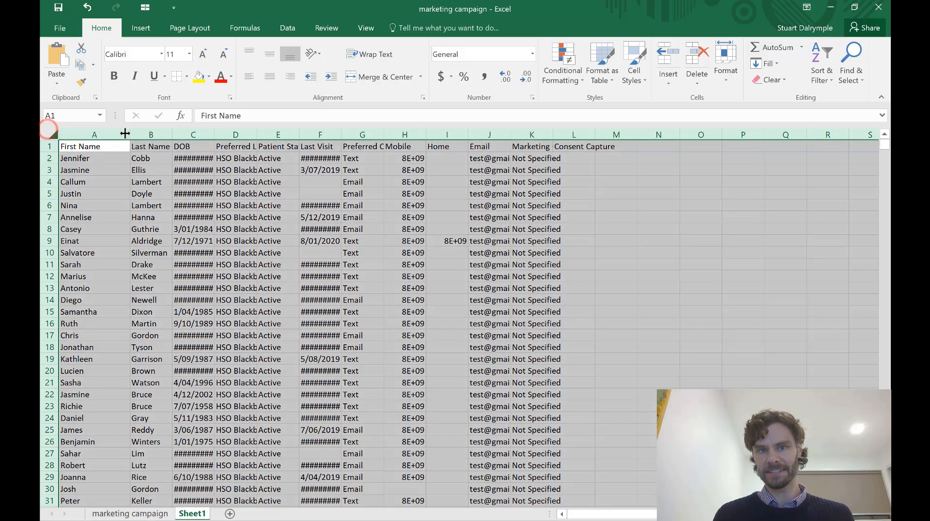
double_click(132, 135)
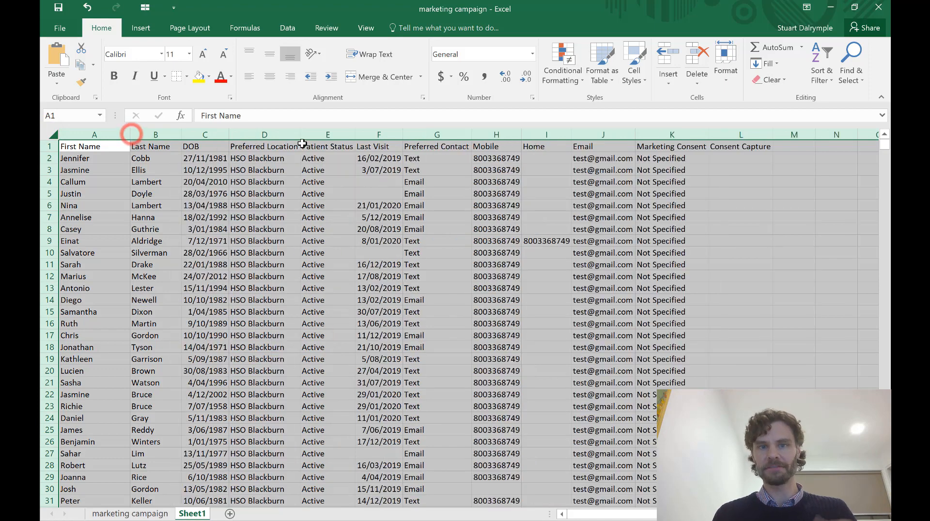
click(674, 217)
click(758, 179)
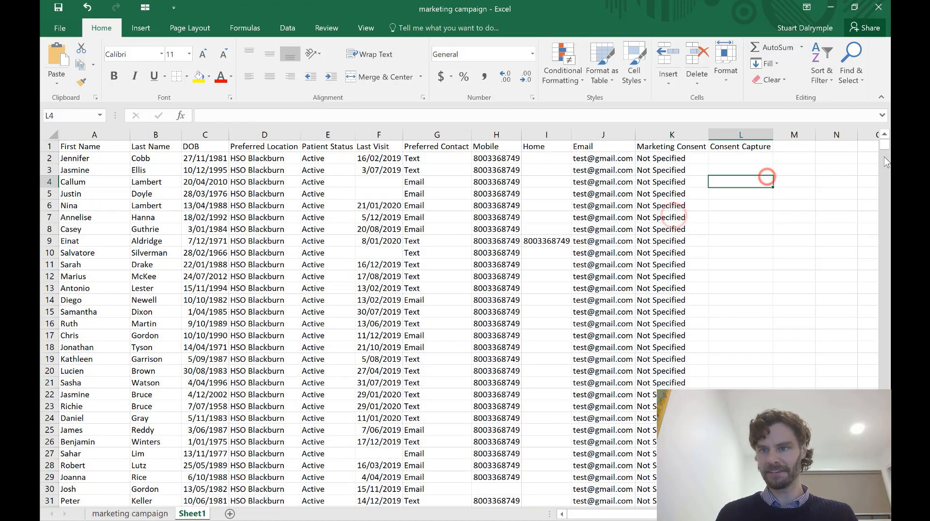
mouse_move(884, 144)
mouse_down()
mouse_move(889, 168)
mouse_move(886, 133)
mouse_up()
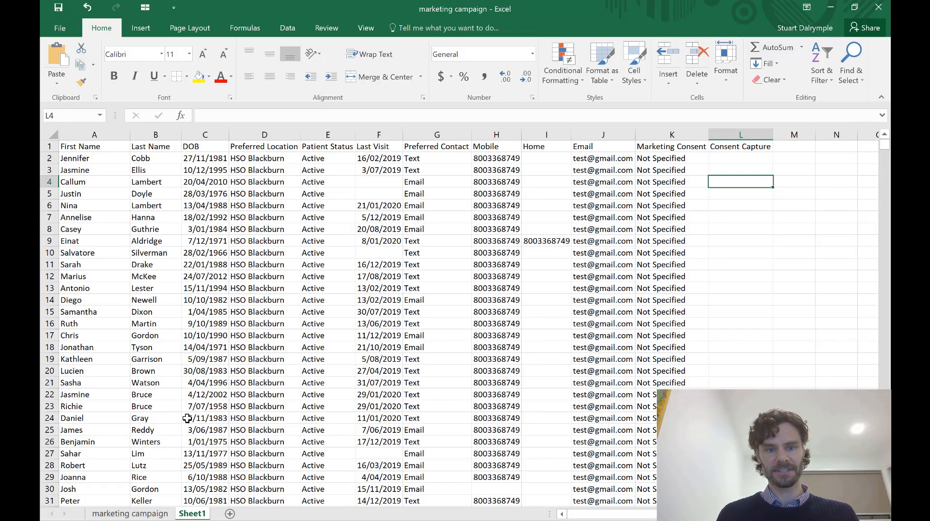
Permanently delete the original marketing campaign sheet from the workbook
right_click(154, 514)
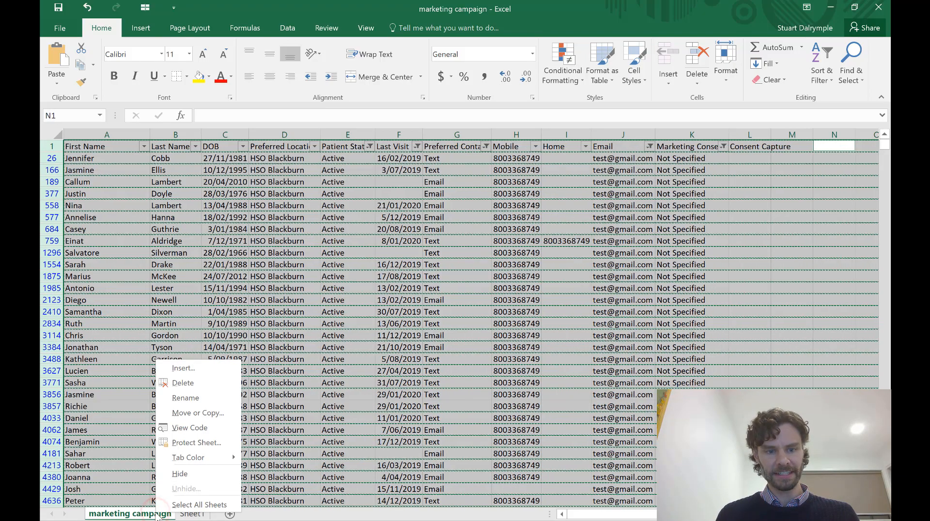
click(183, 383)
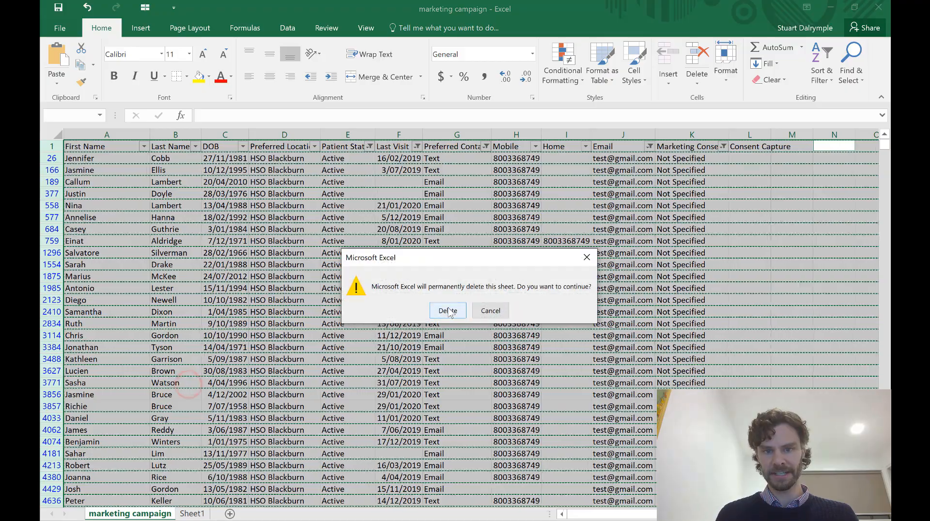
click(447, 310)
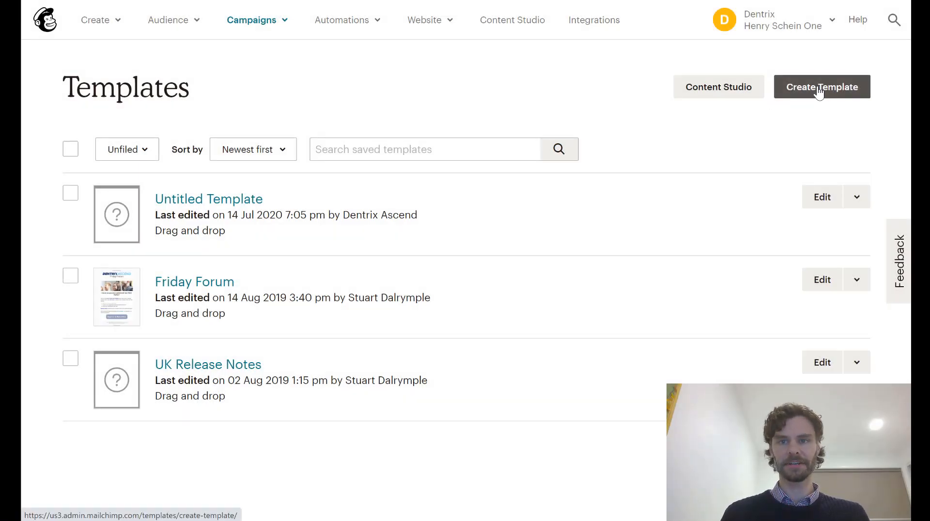
In Mailchimp, create a new email template from the featured Sell Products layout
click(819, 92)
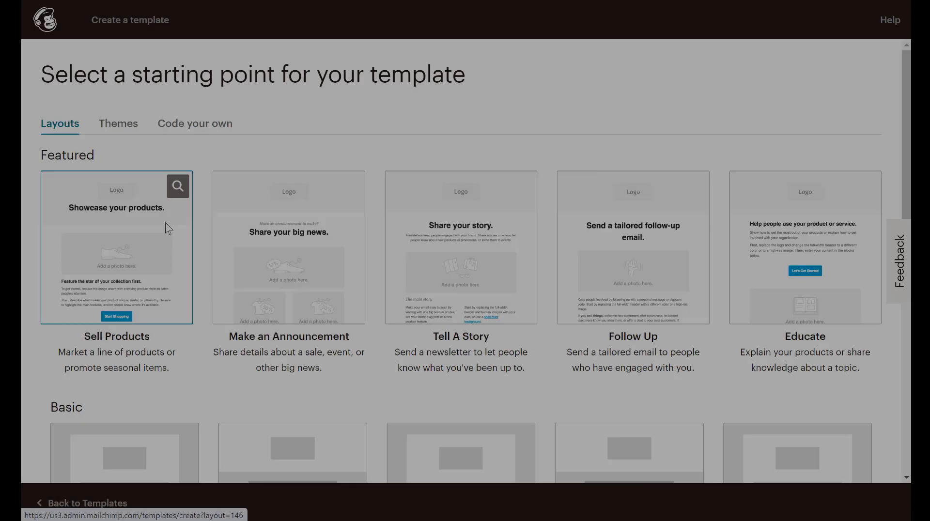
click(166, 229)
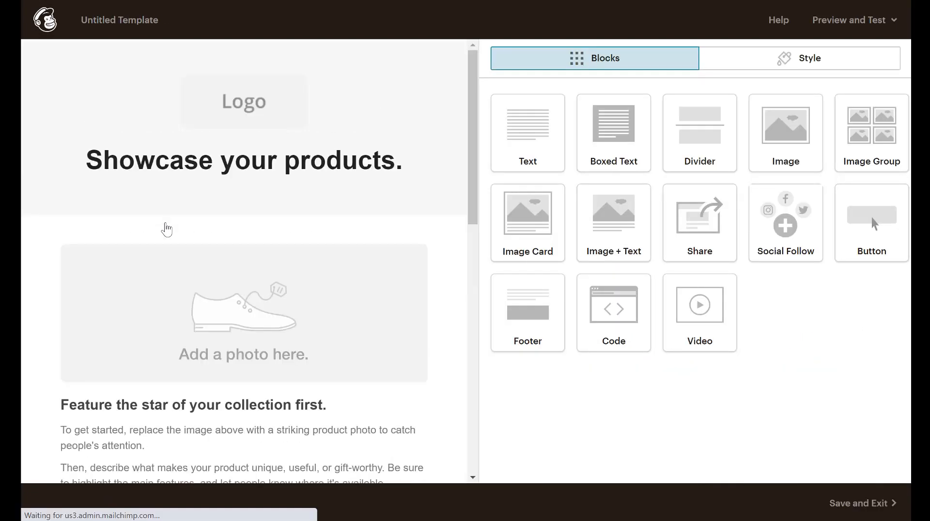
Replace the template's placeholder logo with the Henry Schein One image HSO_Logo.png from the stored files
mouse_move(251, 108)
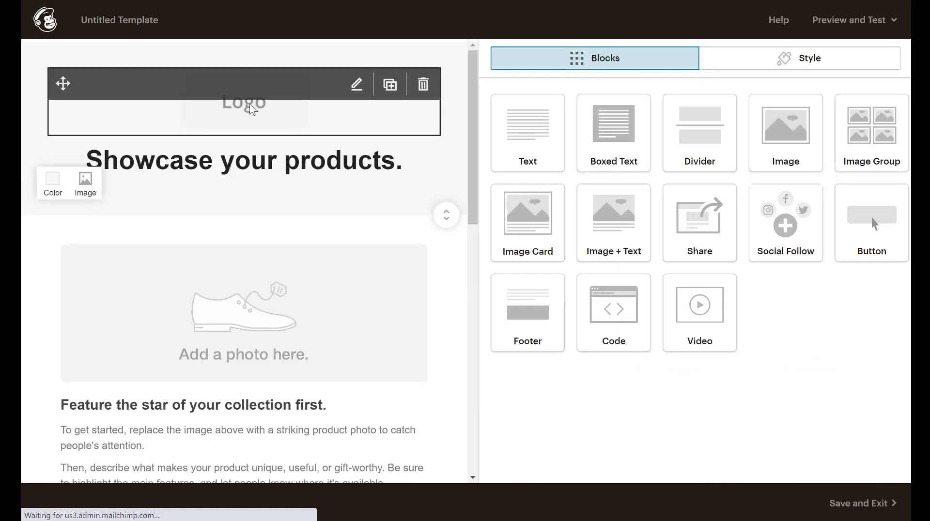
click(357, 87)
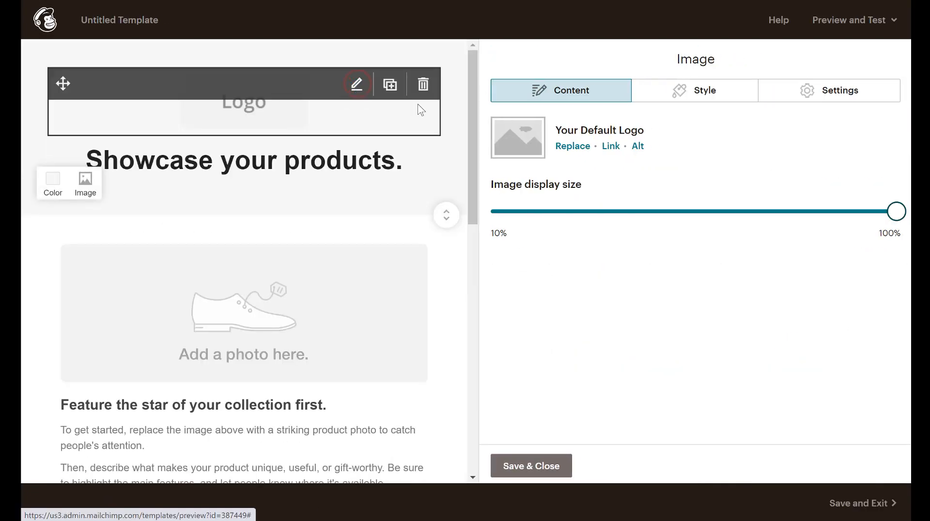
click(571, 146)
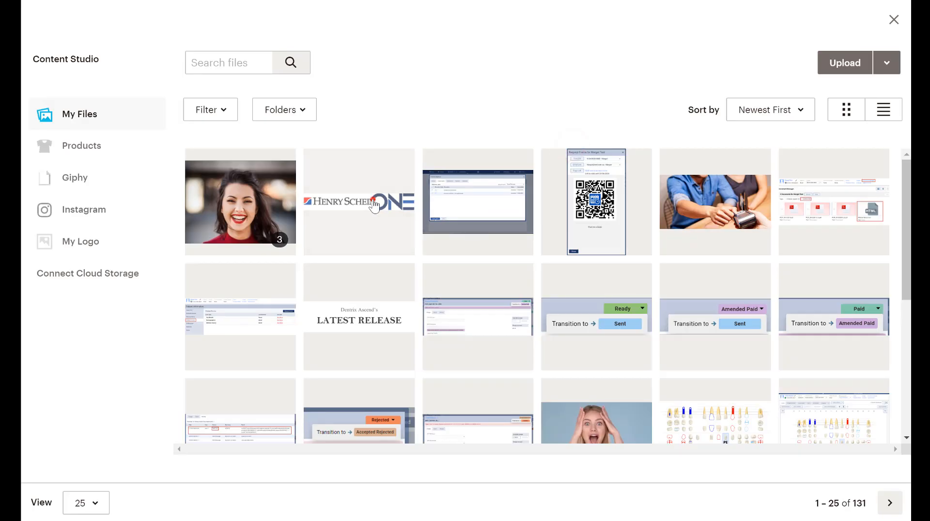
click(374, 206)
click(867, 67)
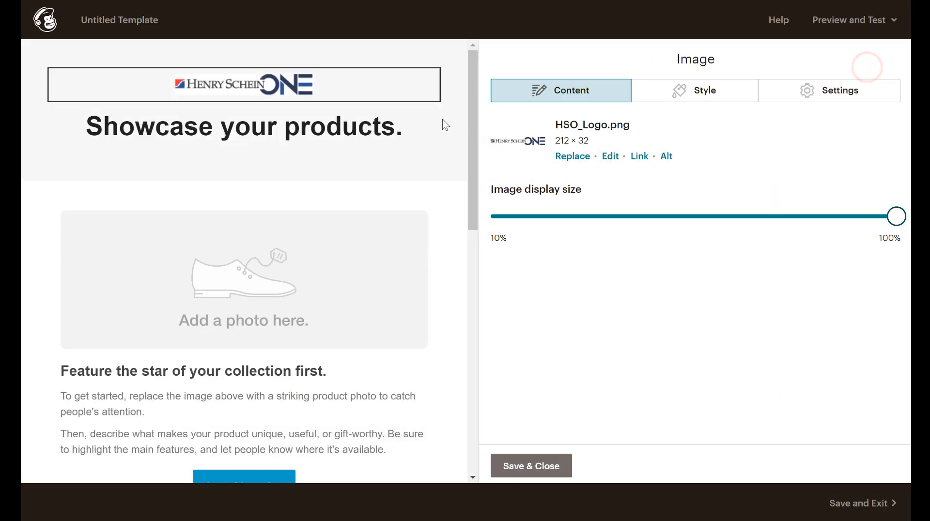
Replace the template's headline text with "Keep smiling throughout lockdown :)" and save the text block
click(358, 117)
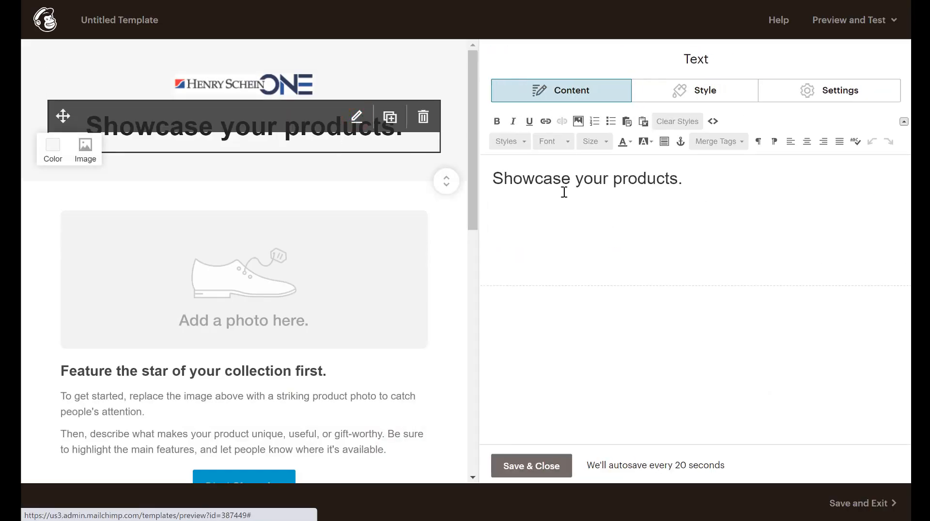
triple_click(648, 178)
text(Keep sm)
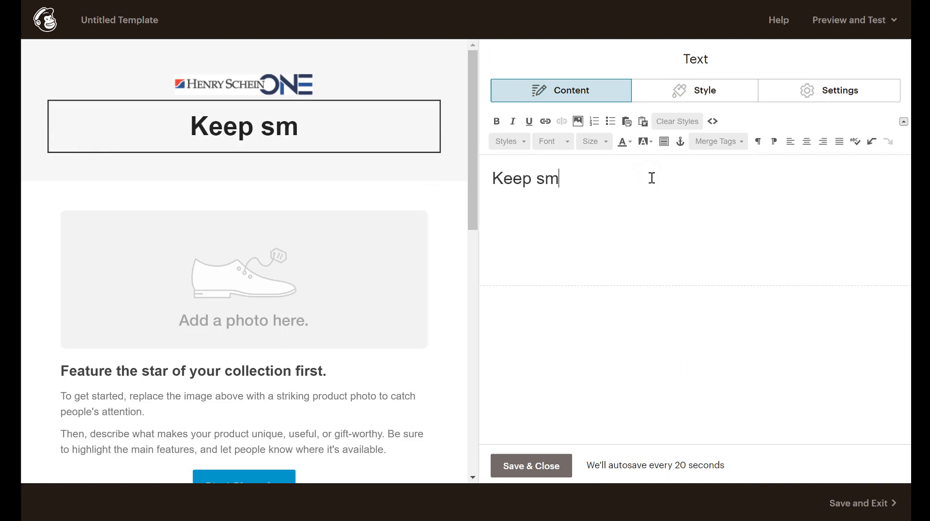
text(iling throughout lockdown :)
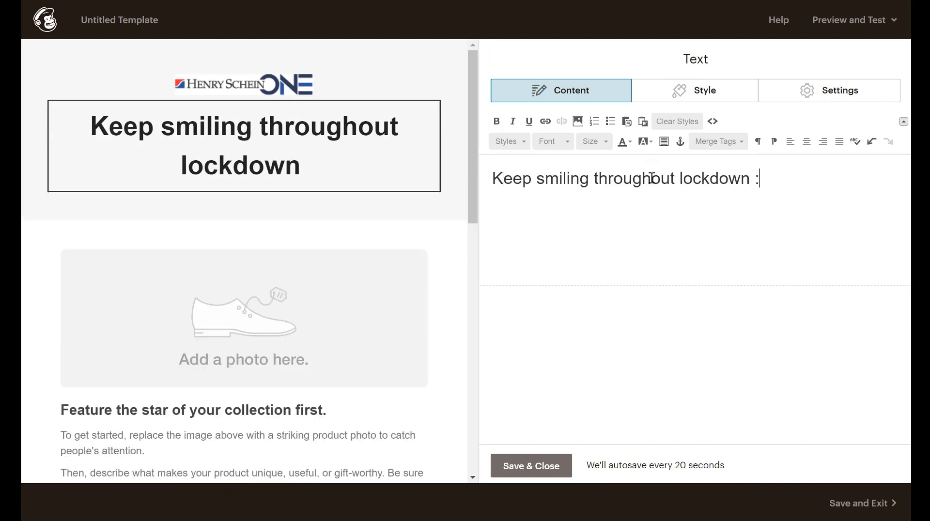
text())
click(543, 467)
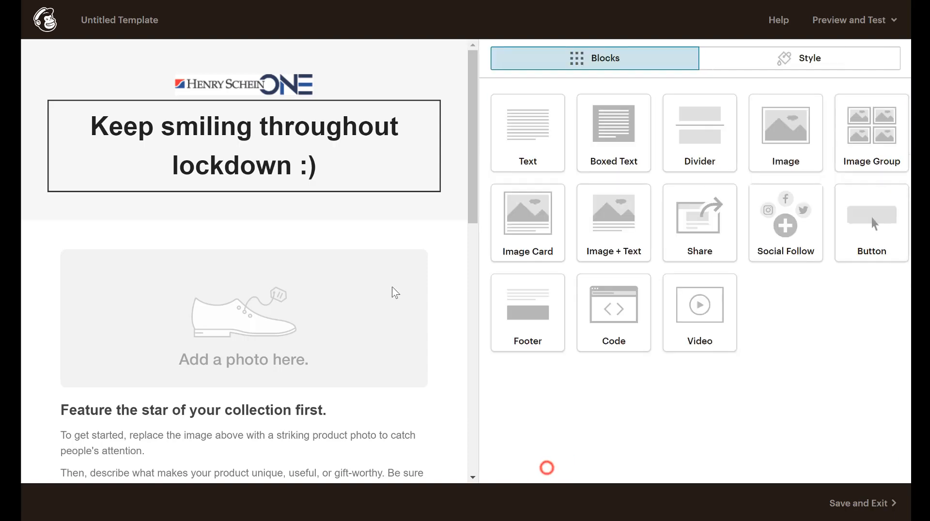
Replace the main placeholder photo with the stored image of the smiling woman in red, reduce its display size, and save the block
click(357, 261)
click(583, 158)
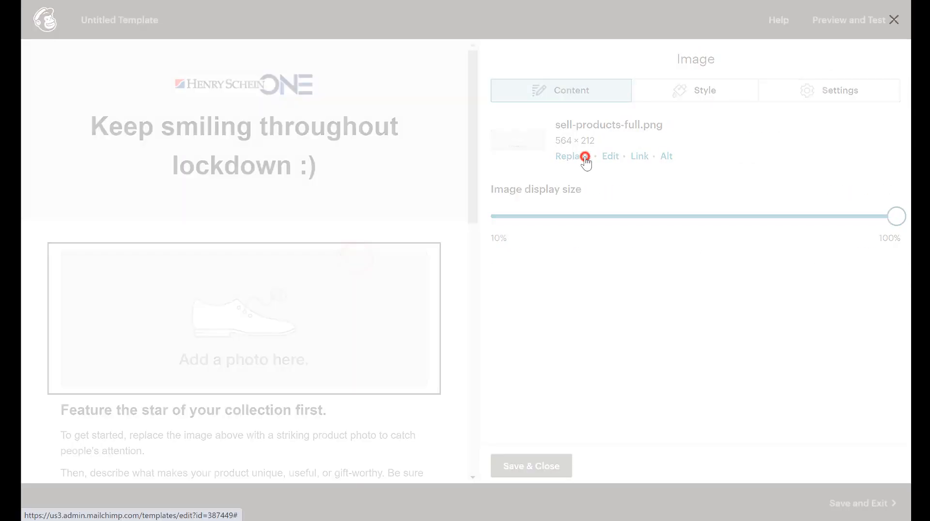
click(281, 208)
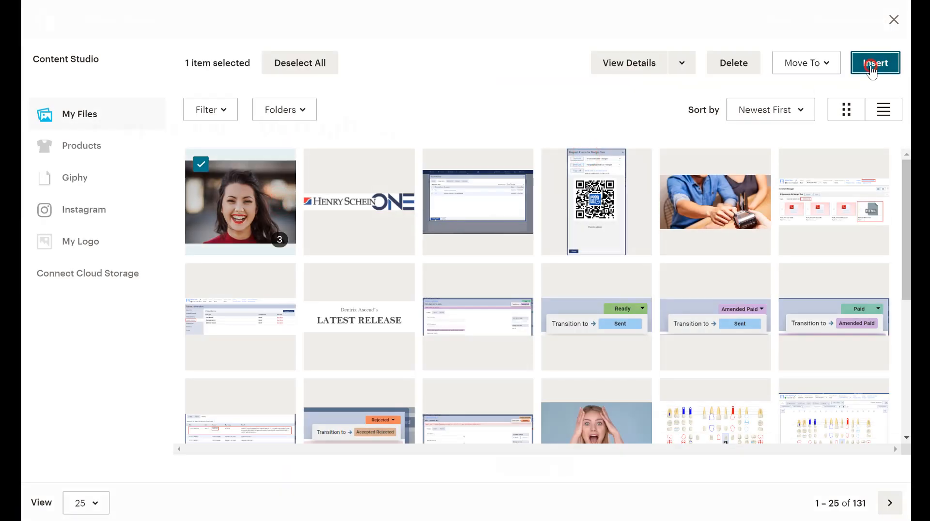
click(872, 64)
drag(892, 219, 817, 213)
click(527, 466)
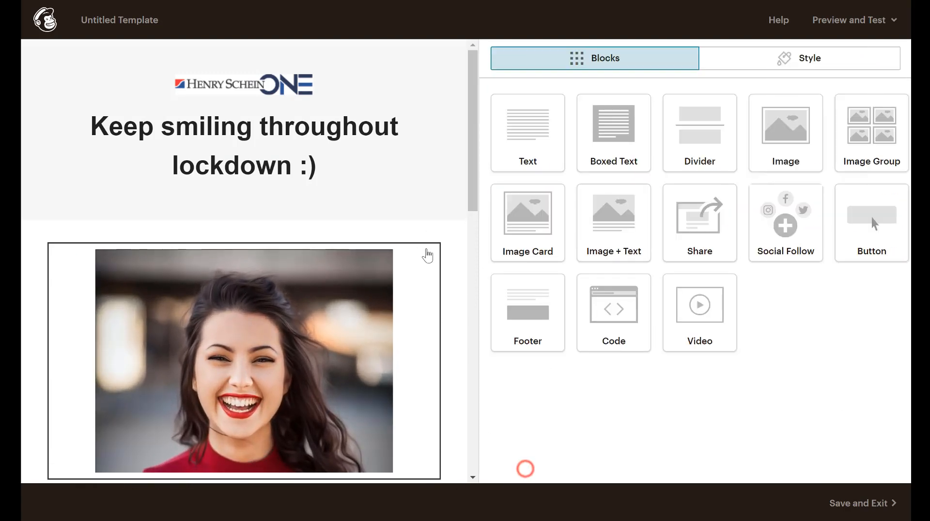
Change the heading of the text block below the photo to "We're still open 5 days a week"
scroll(435, 223, down, 4)
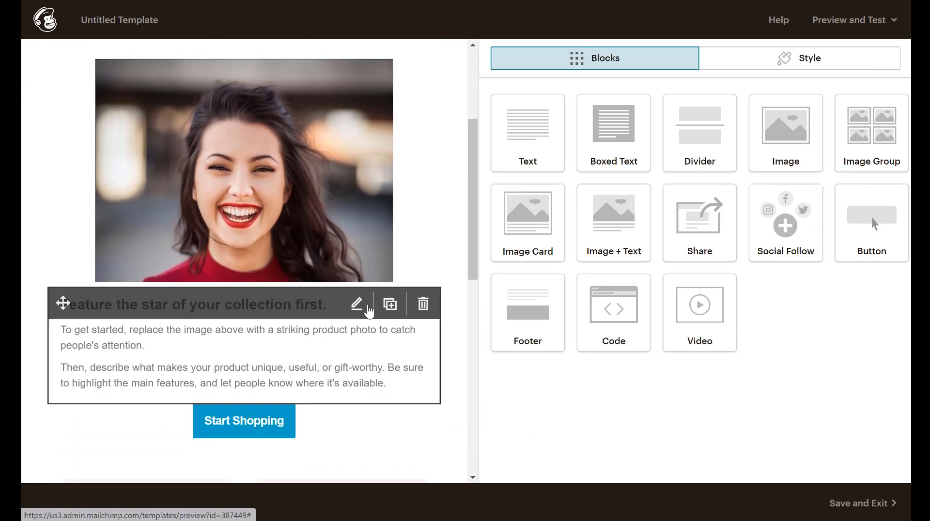
click(358, 304)
drag(546, 171, 492, 173)
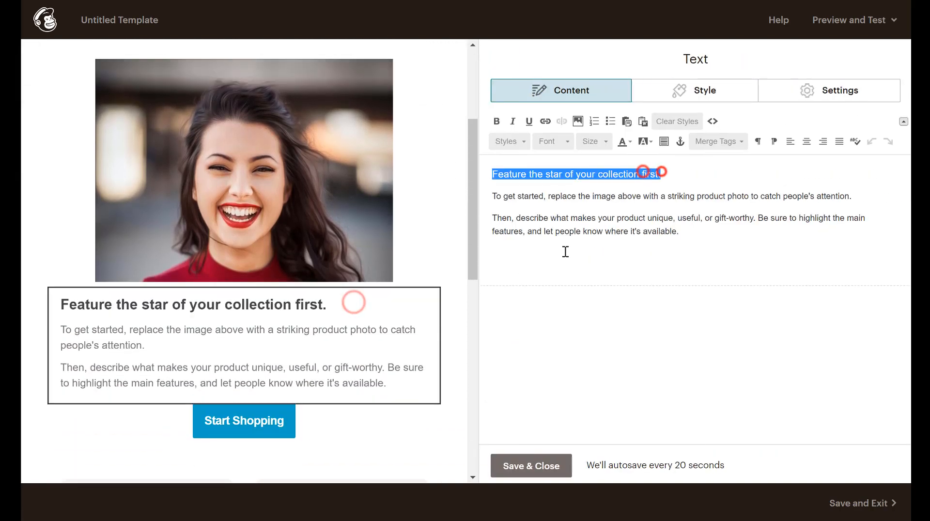
text(We're still open 5 days a week)
Replace the body text with "Your safety is important to us. We've taken extra steps to ensure you have a contactless patient journey throughout our practice."
drag(698, 234, 494, 198)
text(Your sa)
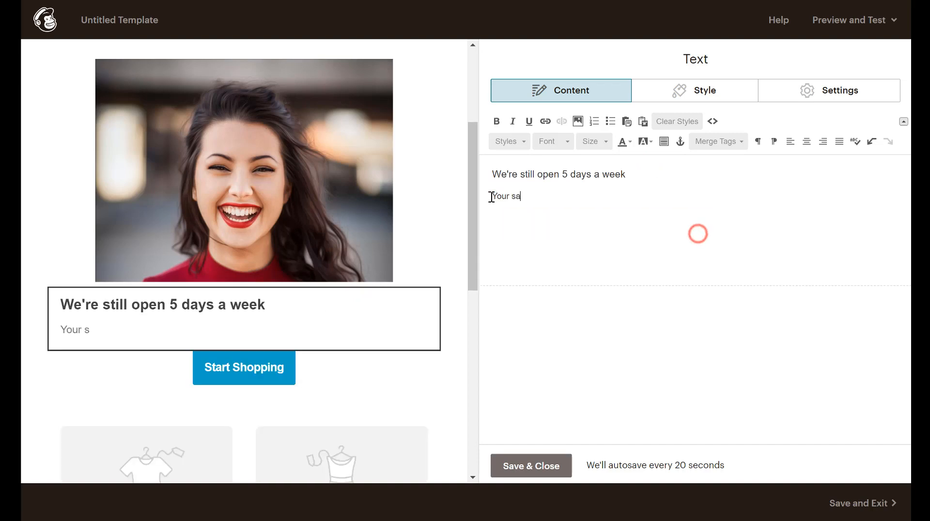
text(fety is important to us. We've taken extra steps to ensure you have a )
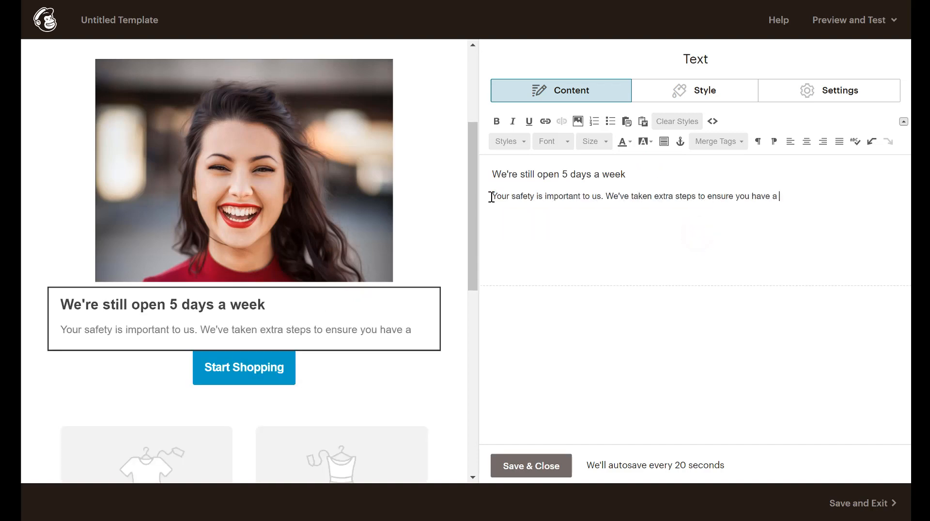
text(contactless patient journey throughout our practice.)
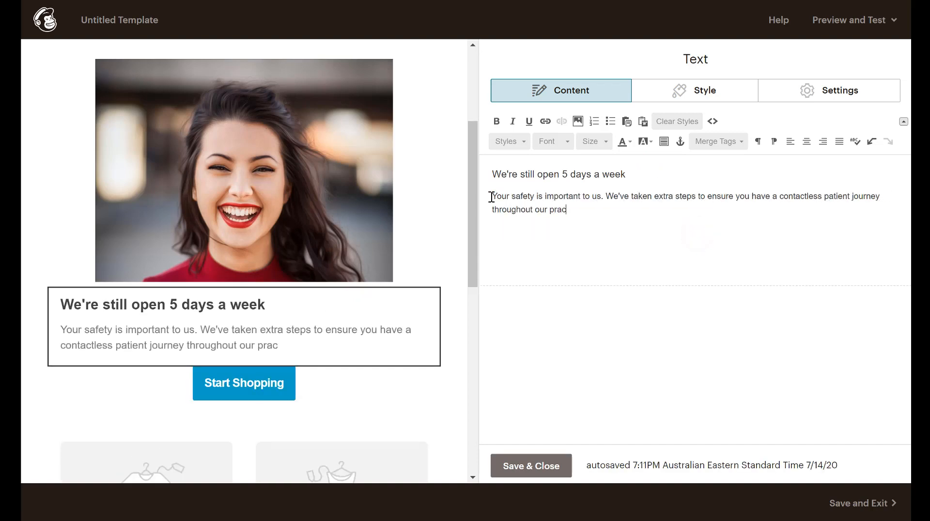
Add the paragraph "Keeping your oral health in check is particularly important during this time and yes - we're open for business."
key(Return)
text(Keeping your oral health in check is pari)
key(BackSpace)
text(t)
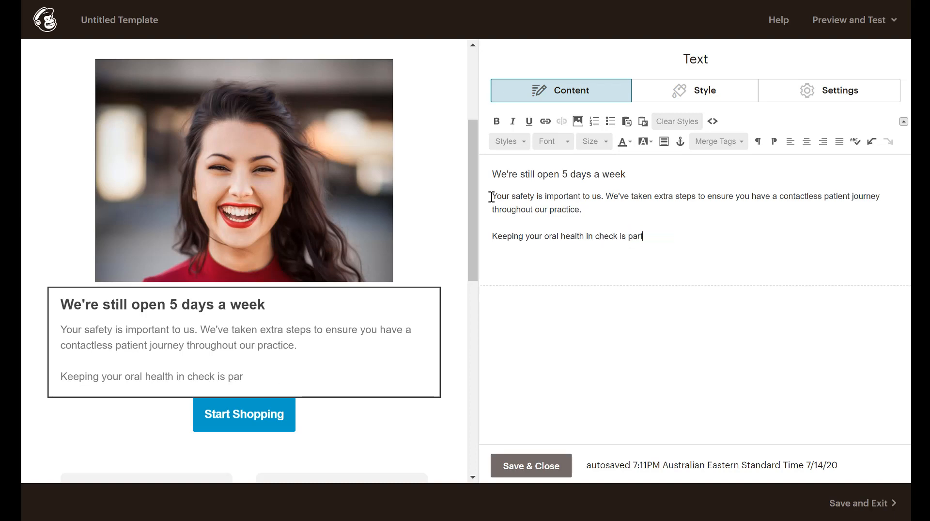
text(icularly important during this time and yes - we're open for business.)
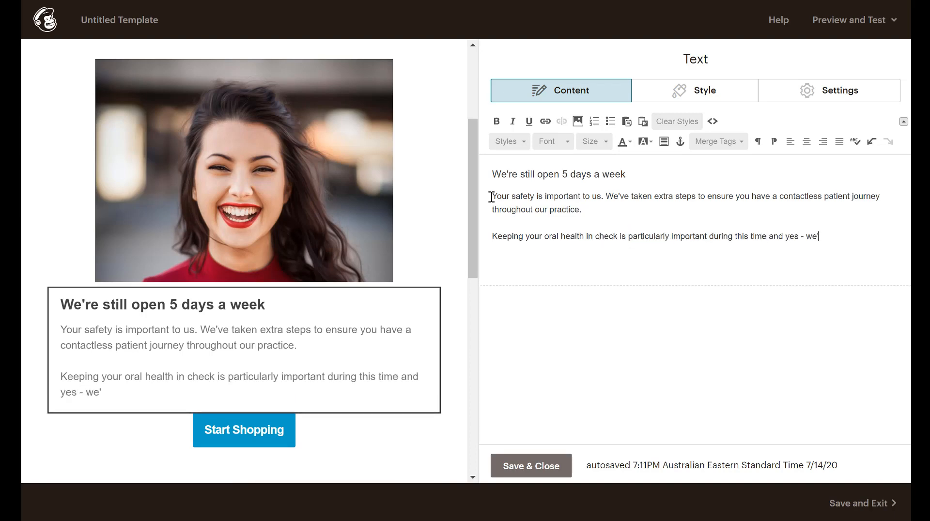
Make the words "we're open for business" bold at the end of the oral health paragraph
key(Left)
key(ctrl+shift+Left)
key(ctrl+shift+Left)
key(ctrl+shift+Left)
key(ctrl+shift+Left)
key(ctrl+b)
key(End)
Add the paragraph "In fact, for everyone that books an appointment online, we're giving away a free showbag full of dental goodies to keep your smile extra bright."
key(Return)
key(Return)
text(In fact, for everyone th)
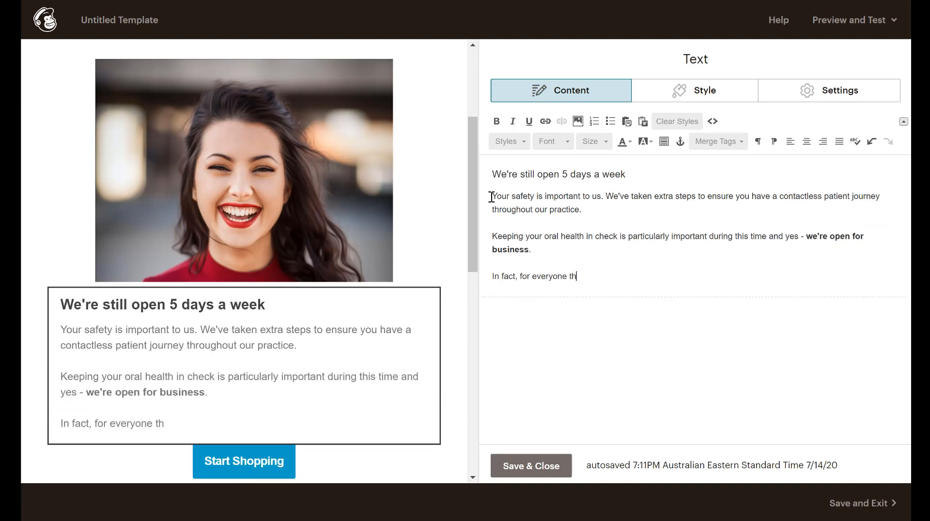
text(at books an appointment online, we're giving away a free showbag full of dental goodies to keep your smile extra bright.)
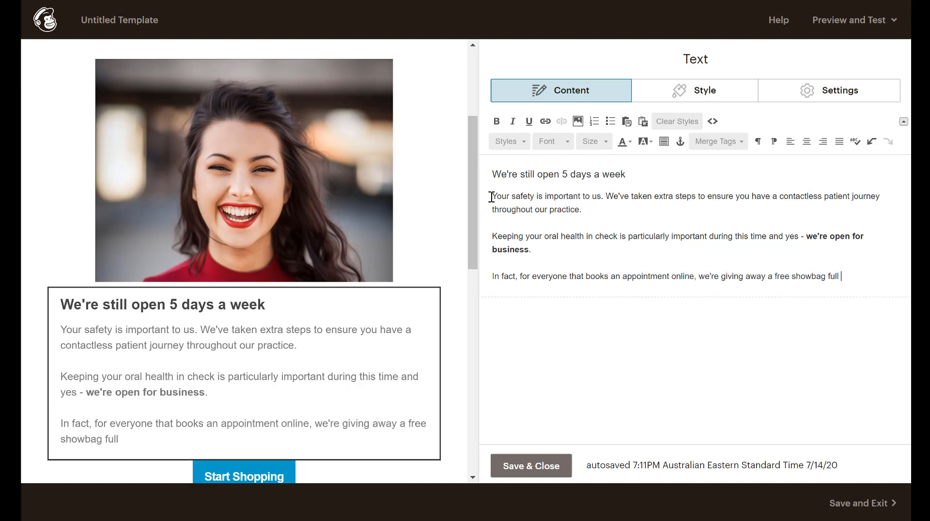
Add the closing line "So come in and say hello :)" as its own paragraph and save the text block
key(Return)
key(Return)
text(So come in and say hello :))
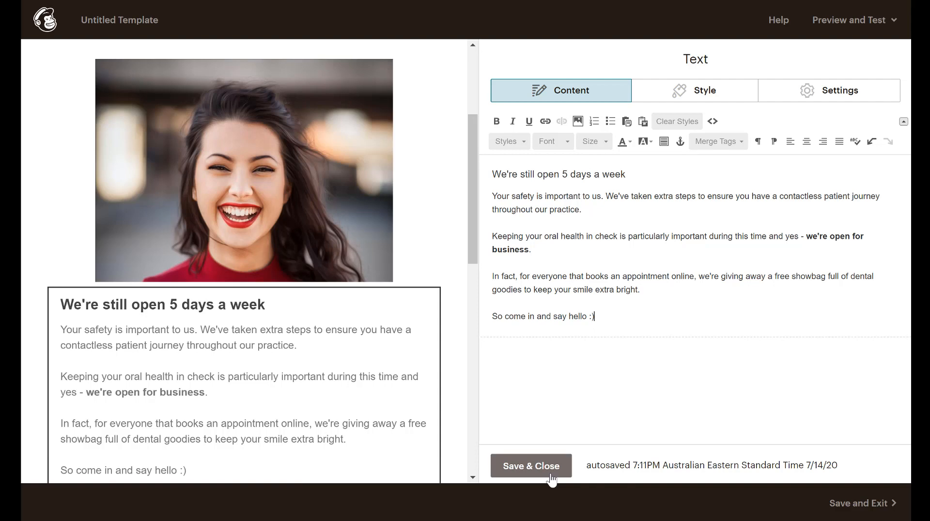
click(532, 466)
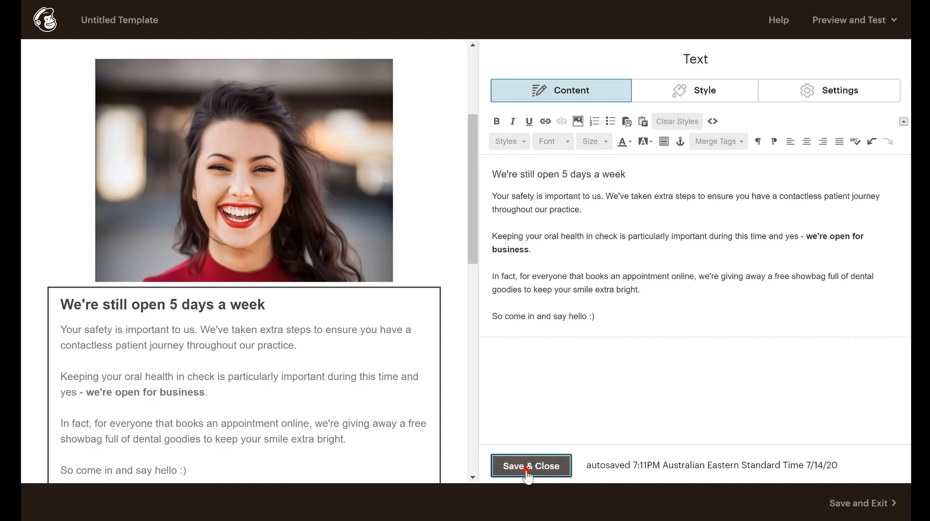
Change the Start Shopping button's text to "Book now", keeping Web address as its link type
scroll(291, 363, down, 3)
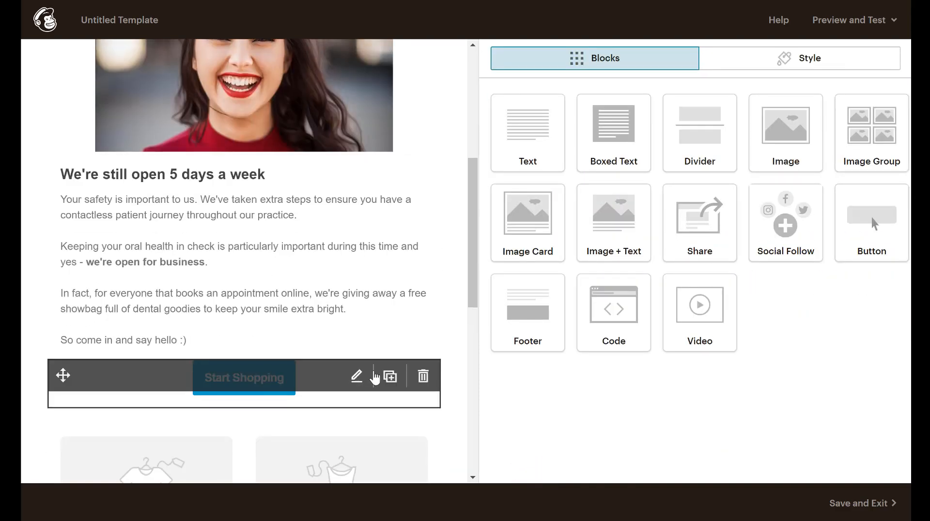
click(357, 376)
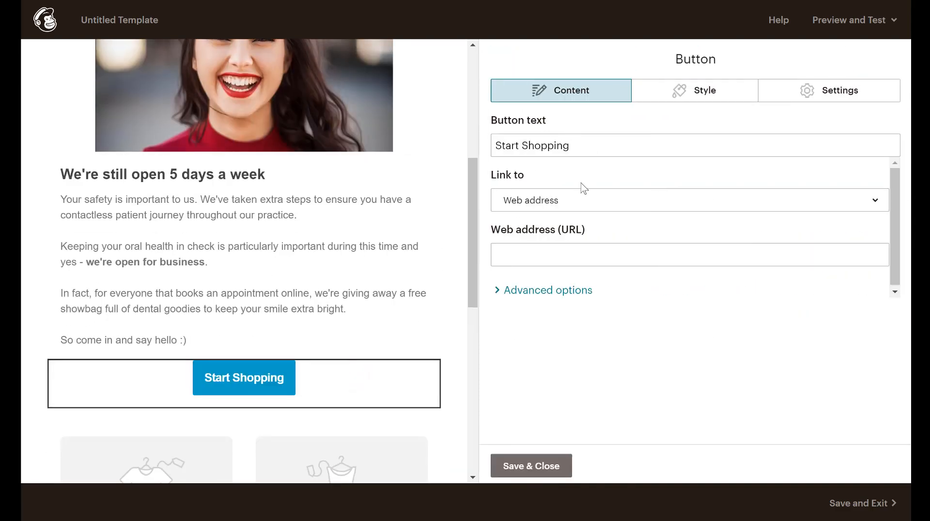
click(577, 200)
click(576, 199)
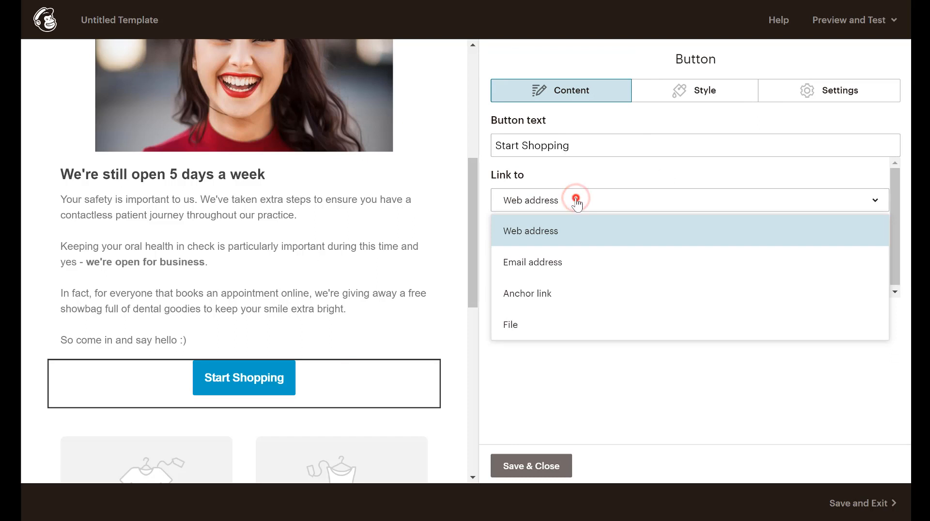
triple_click(592, 147)
text(Book now)
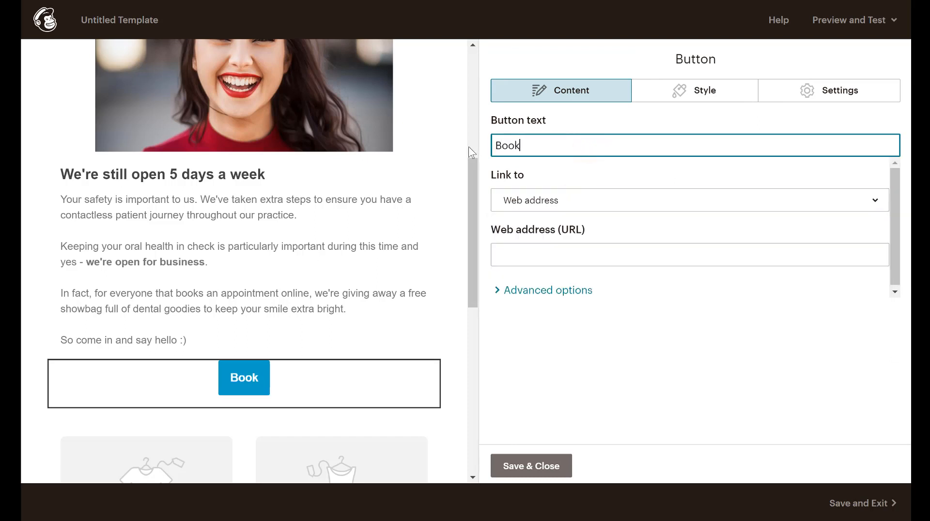
click(565, 253)
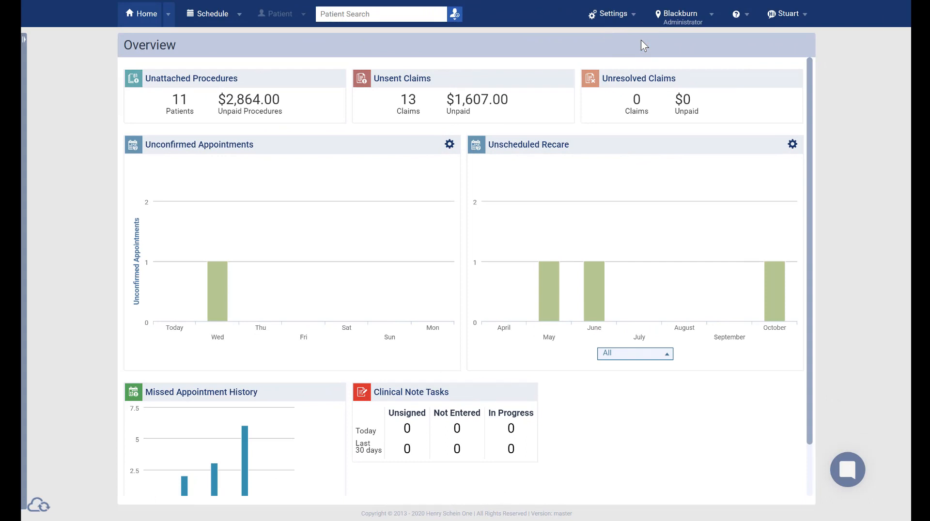
In the Henry Schein One practice software, copy the online booking URL offered for the practice's website in the Schedule Template settings
click(618, 19)
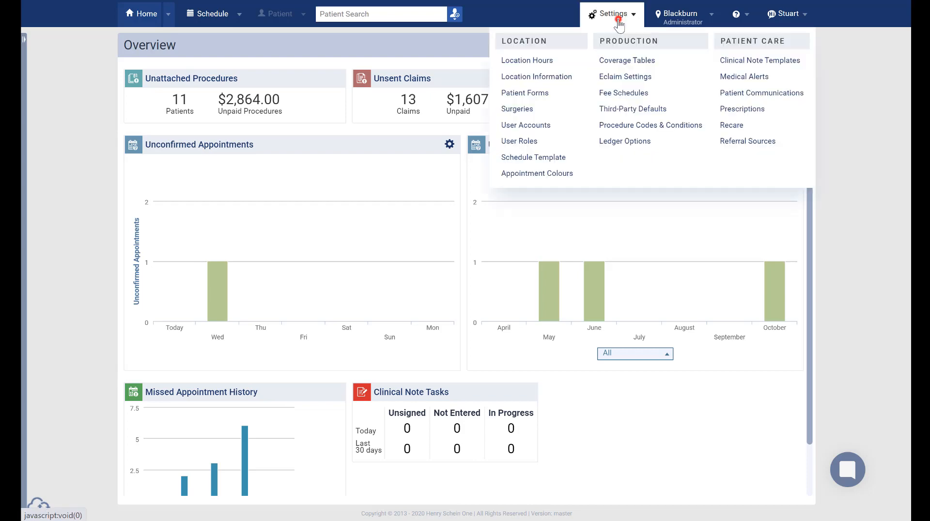
click(560, 159)
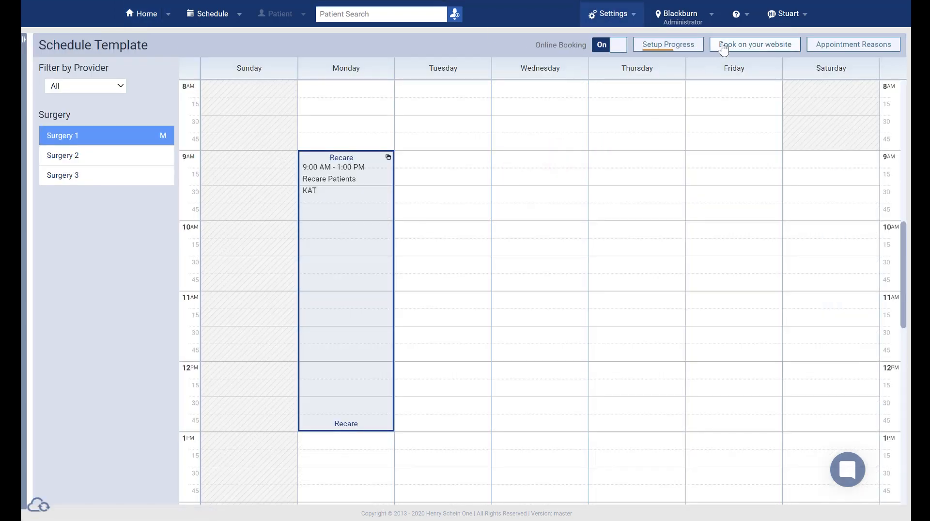
click(724, 45)
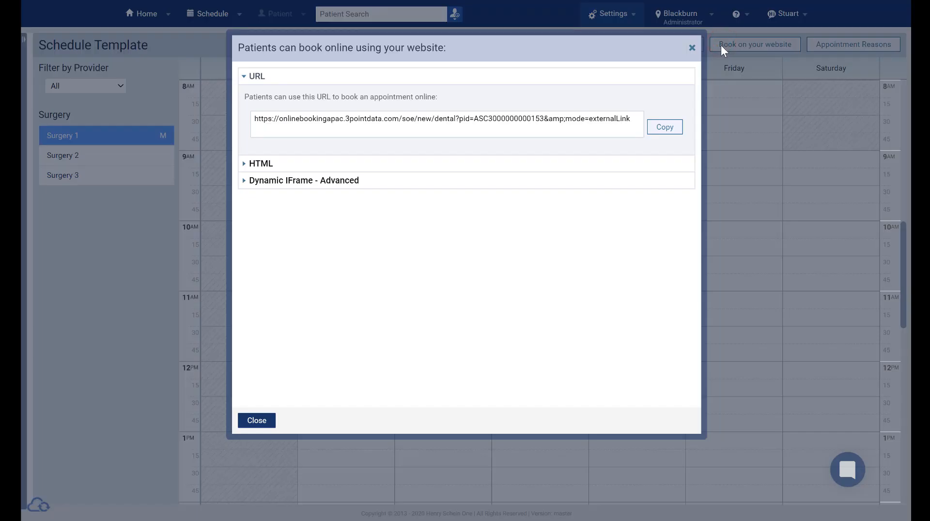
click(665, 127)
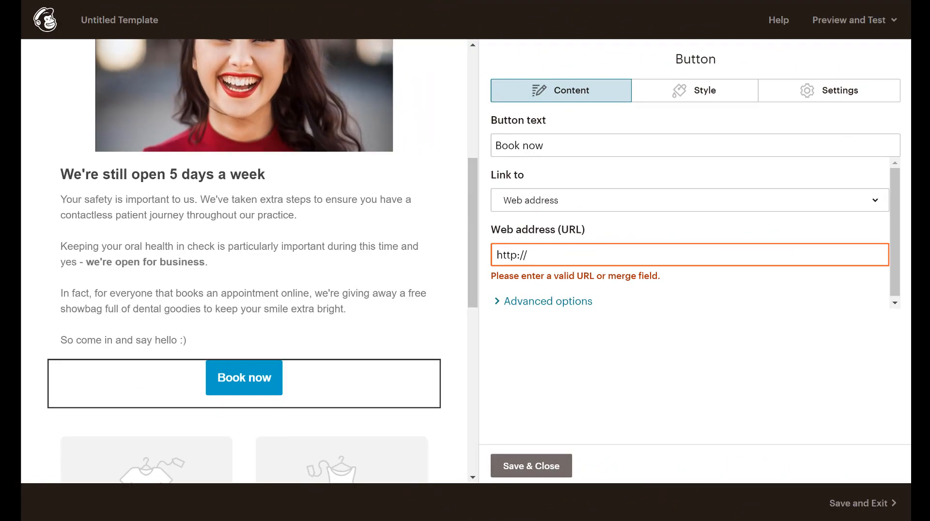
Back in Mailchimp, paste the copied online booking URL as the Book now button's web address and save the block
drag(562, 253, 489, 256)
key(ctrl+v)
click(634, 344)
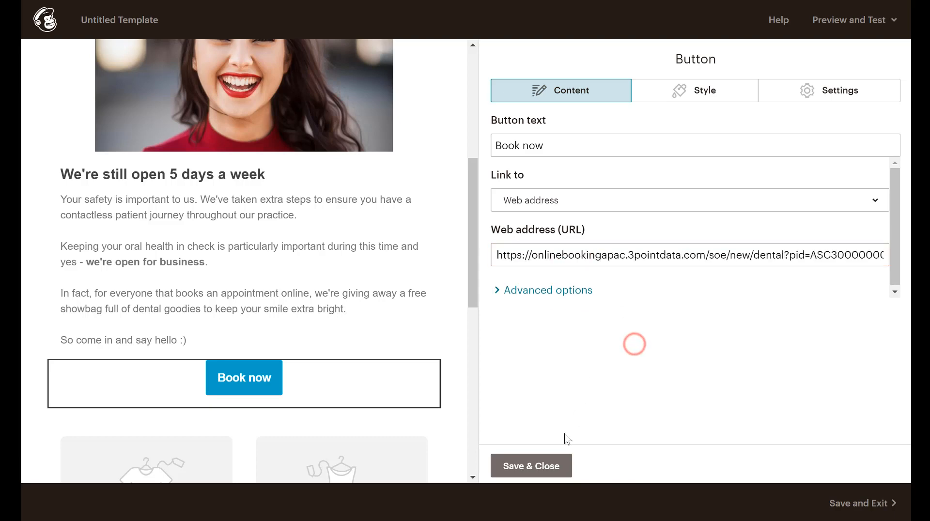
click(550, 466)
Delete the two-column product content block with the placeholder photos below the Book now button
drag(471, 231, 472, 319)
click(425, 187)
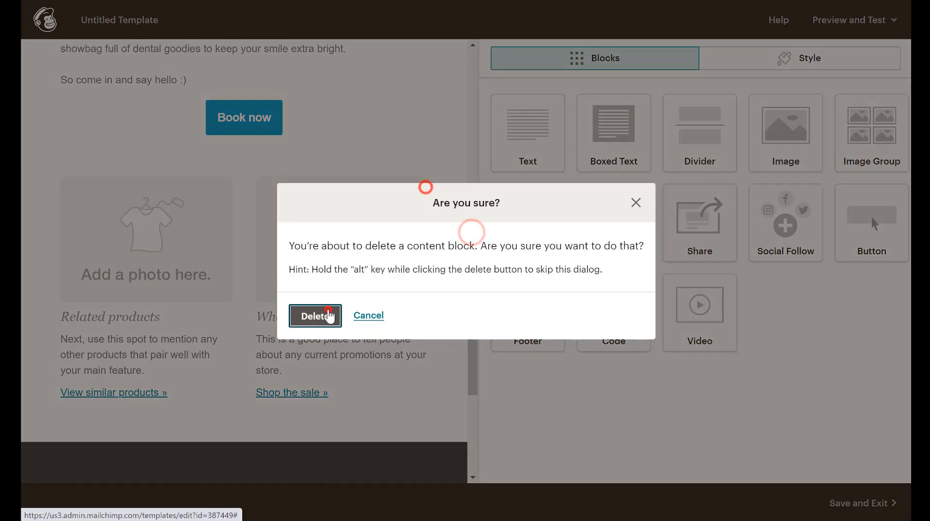
click(328, 316)
Add a text block above the footer reading "Until we see you - keep safe," and "The HSO Dental Team" on a second line, and save it
click(529, 145)
triple_click(663, 177)
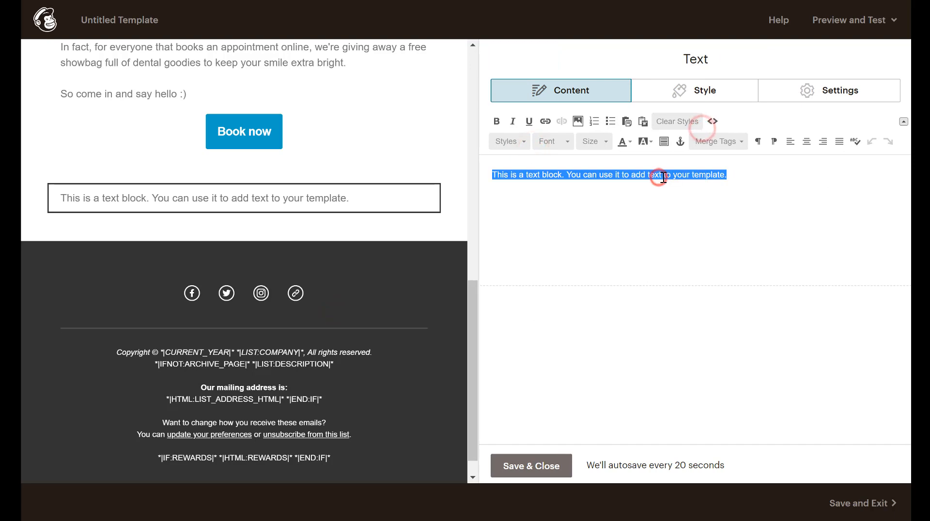
text(Until we see you - keep safe,)
key(shift+Return)
text(The HSO Dental Team)
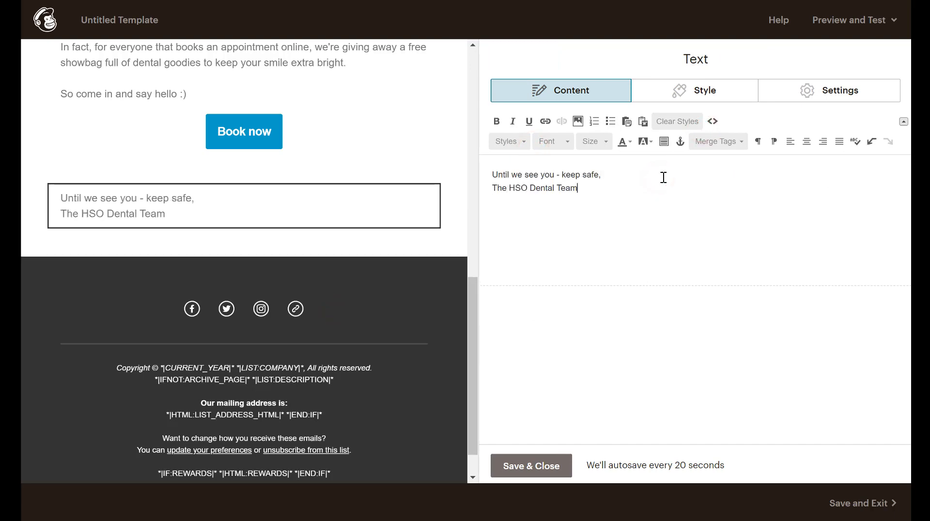
click(532, 466)
Insert a divider block between the Book now button and the sign-off text, and save it
drag(700, 128, 335, 165)
click(555, 468)
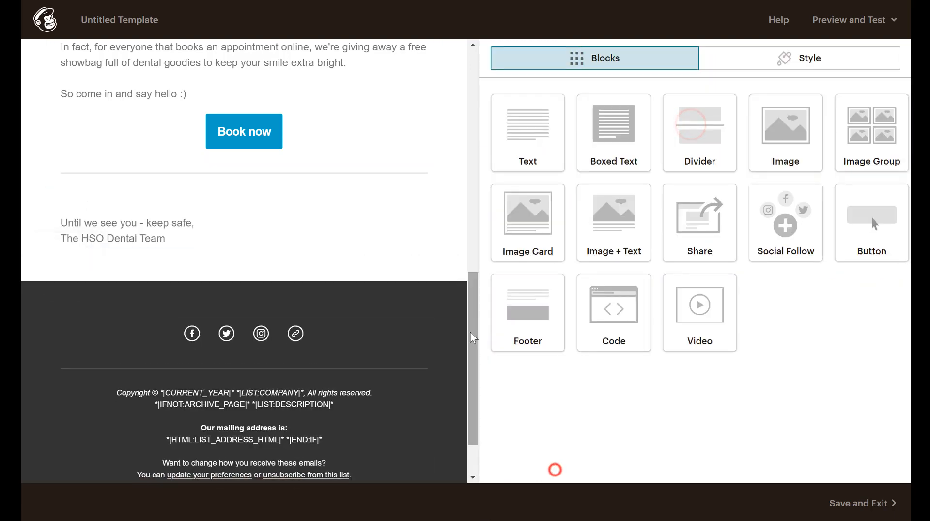
Preview the finished template in its mobile layout, look through the design, and return to the editor
scroll(471, 334, up, 10)
click(860, 22)
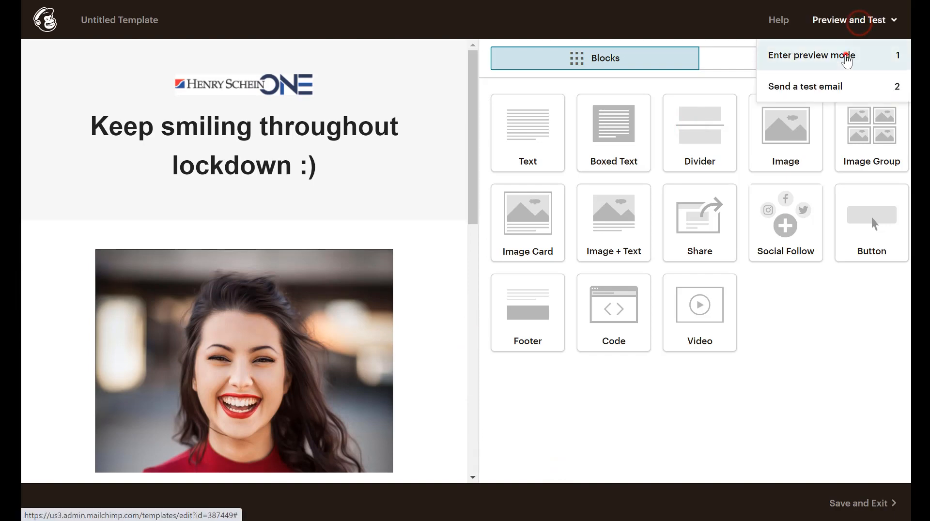
click(847, 58)
click(466, 58)
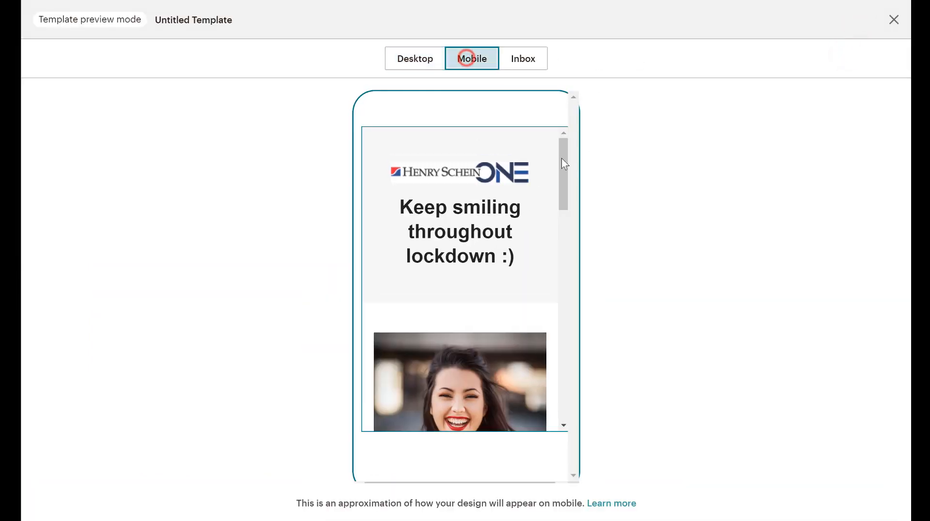
drag(563, 162, 566, 94)
click(895, 19)
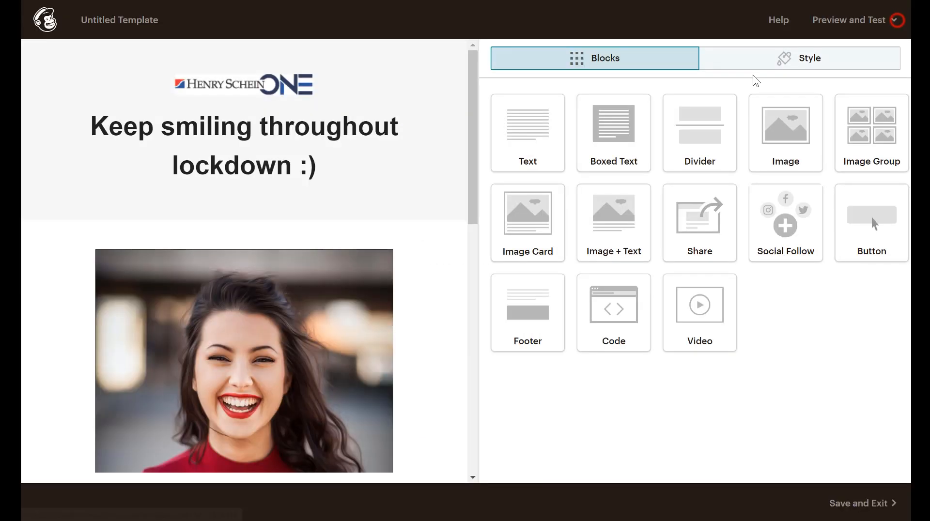
Save the template under the name "COVID-19 open for business campaign" and exit the editor
click(843, 503)
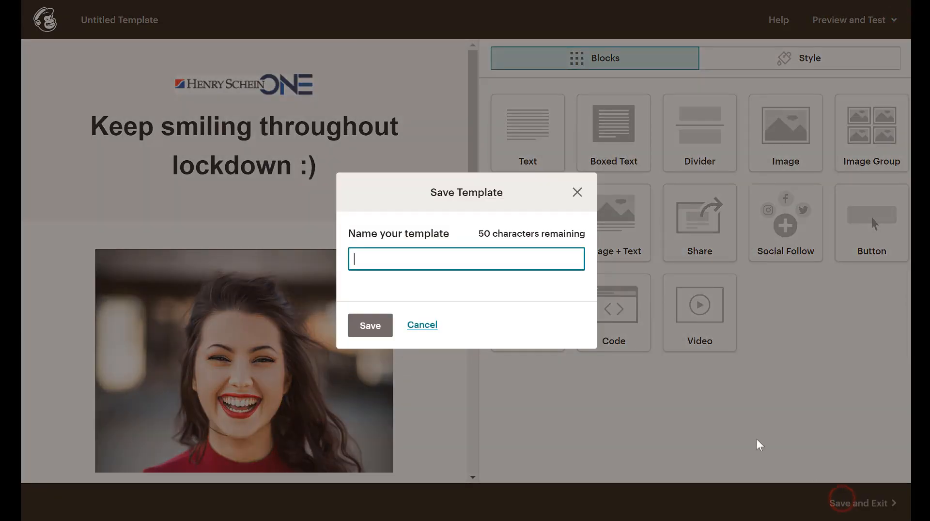
text(COVID-19 open for business campaign)
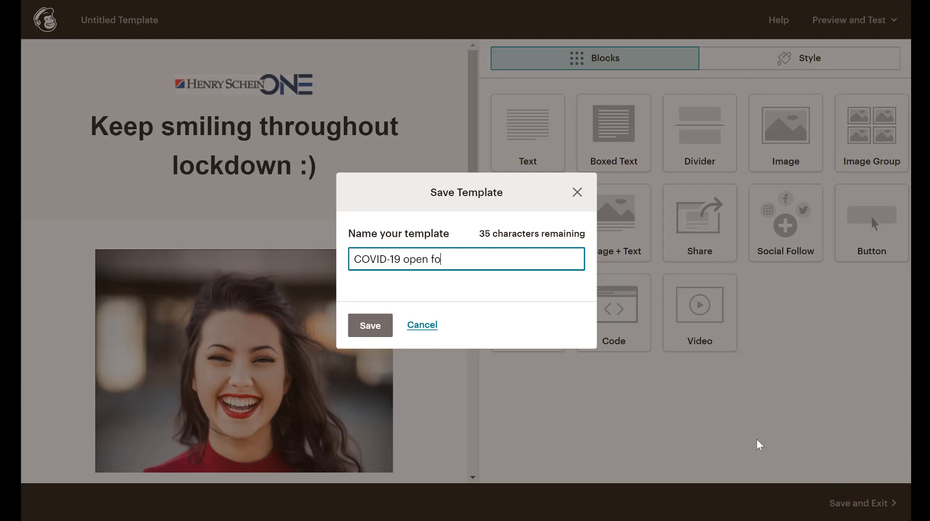
click(381, 334)
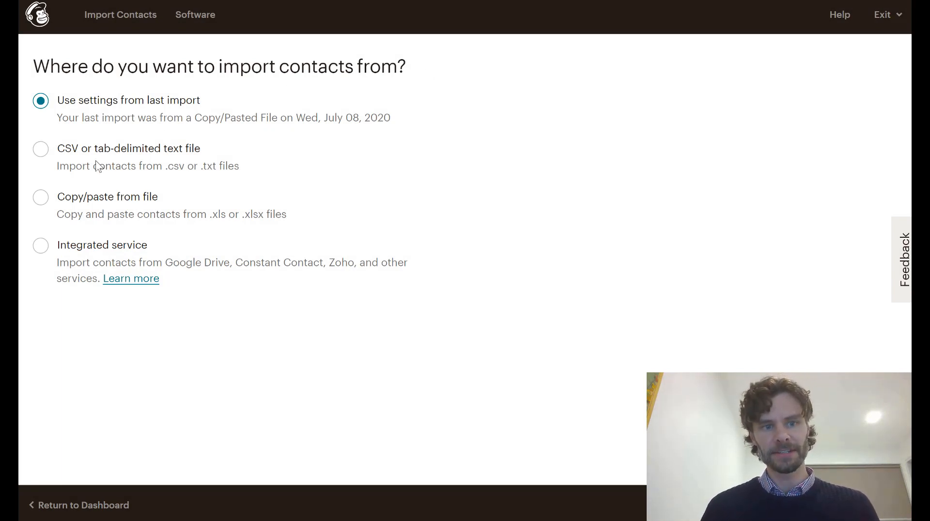
Import contacts from a CSV or tab-delimited text file, choosing the marketing consent file on the Desktop
click(42, 153)
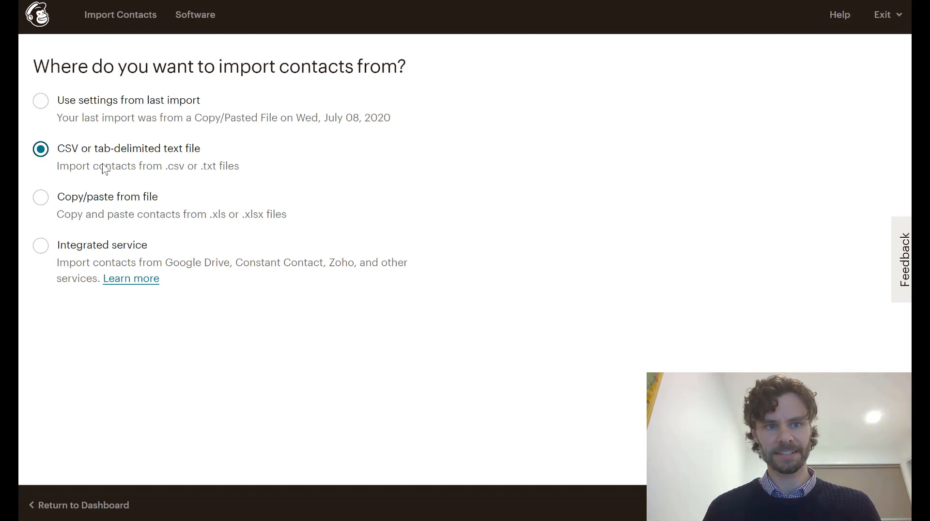
click(886, 505)
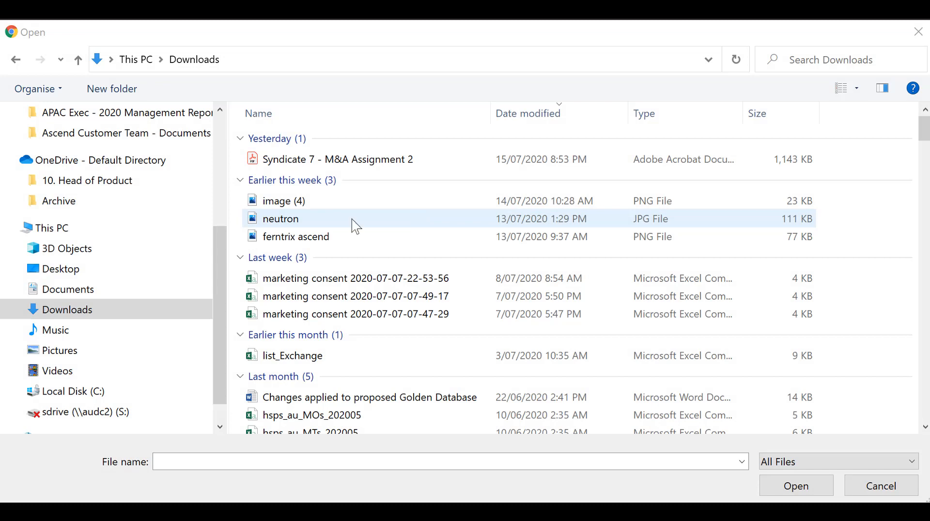
click(99, 272)
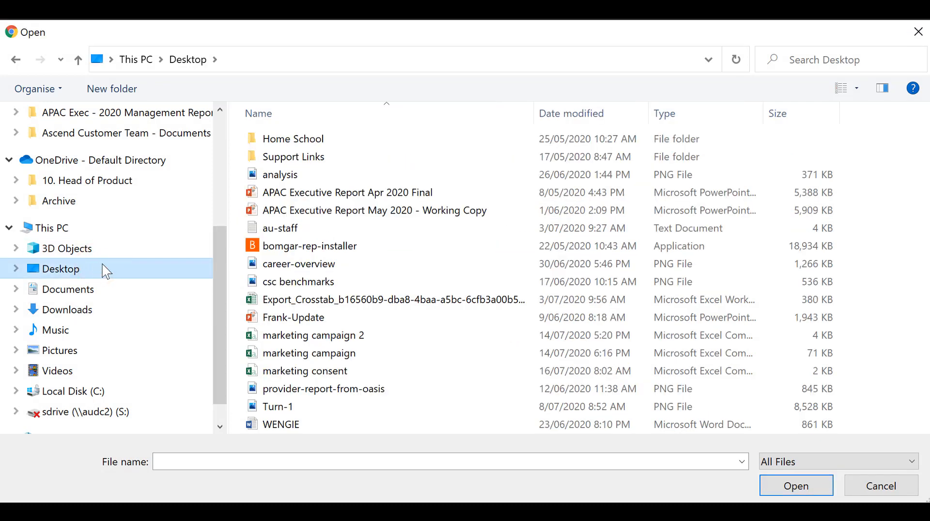
click(429, 371)
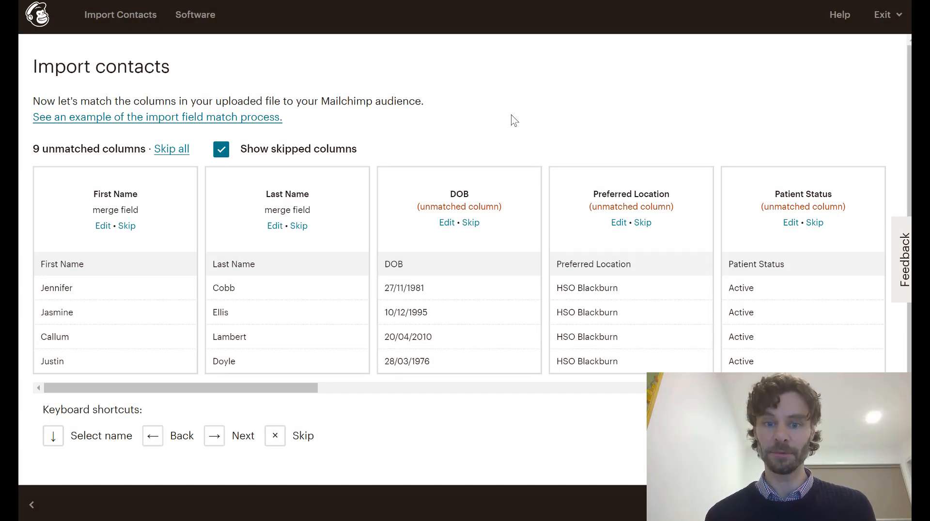
Exclude every imported column except First Name, Last Name and Email, check the column matching, and continue to organizing the contacts
click(471, 224)
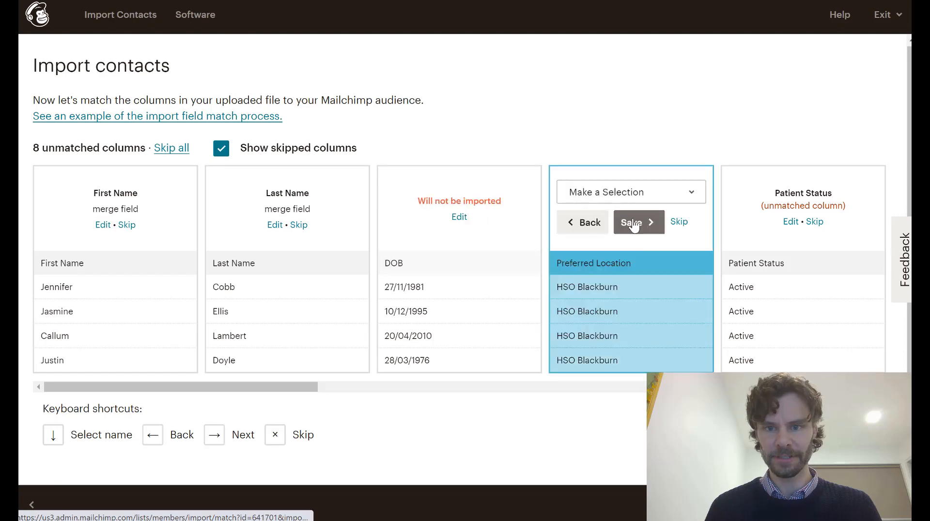
click(680, 223)
click(845, 227)
click(846, 227)
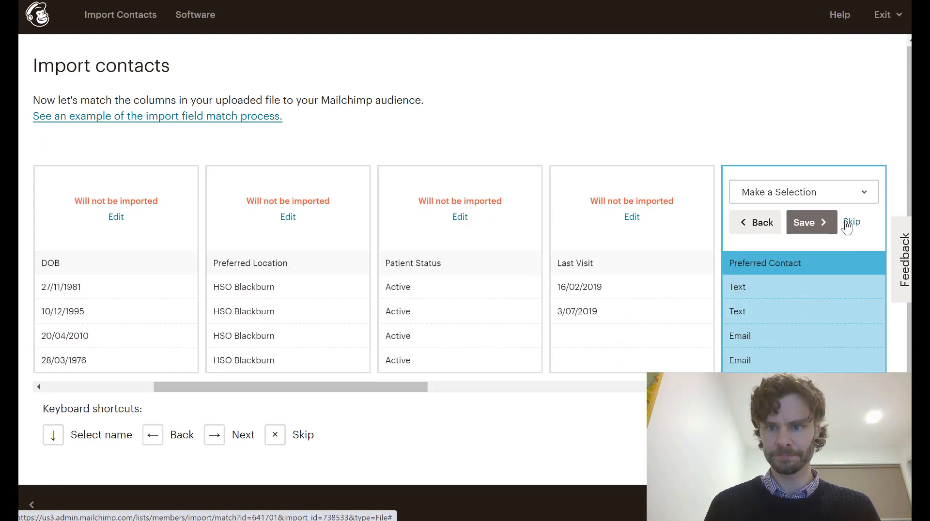
click(847, 226)
click(847, 227)
click(847, 227)
key(Right)
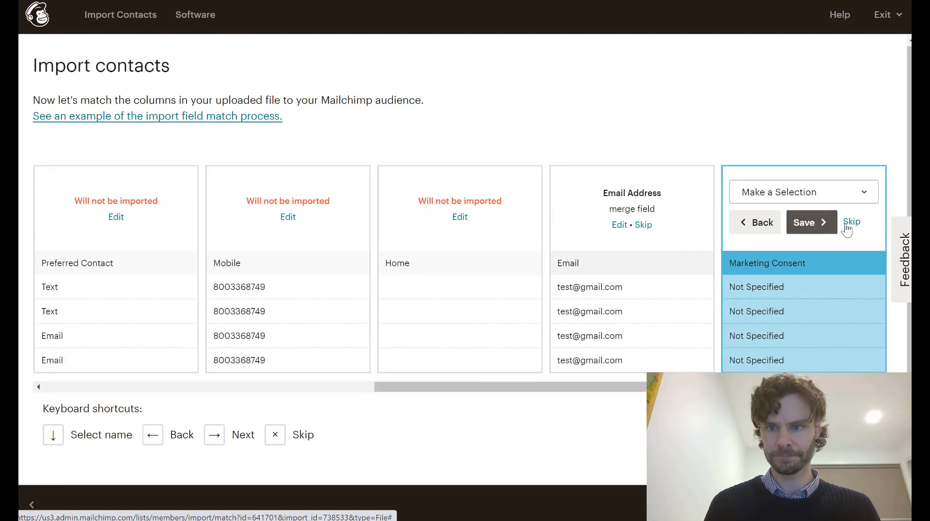
click(847, 226)
click(847, 226)
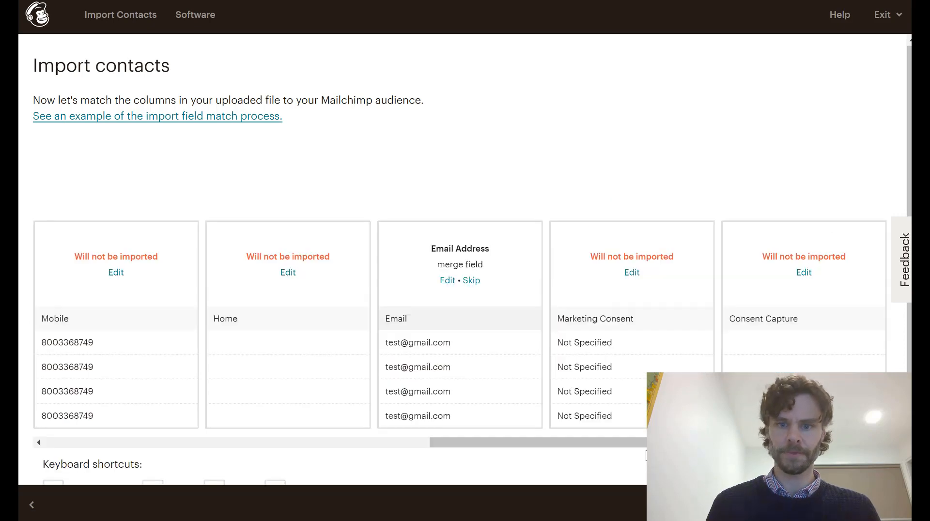
drag(556, 443, 172, 443)
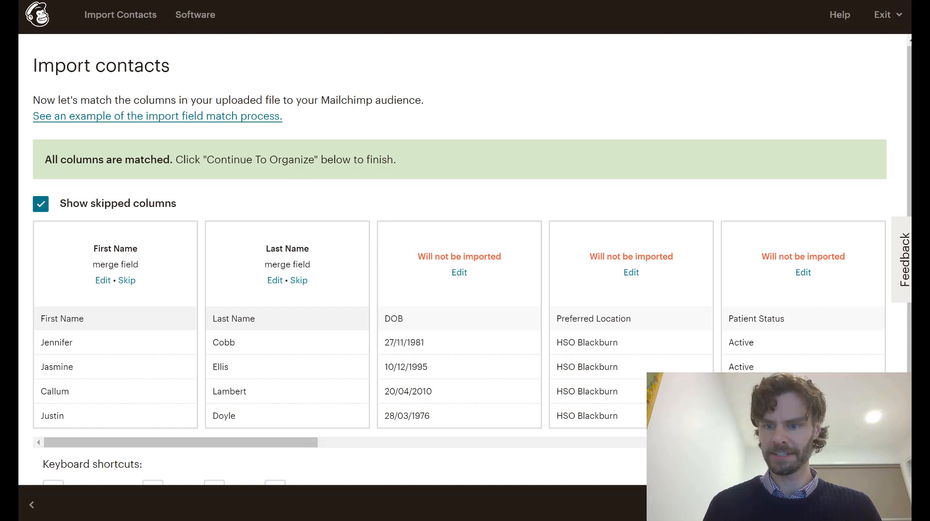
click(849, 505)
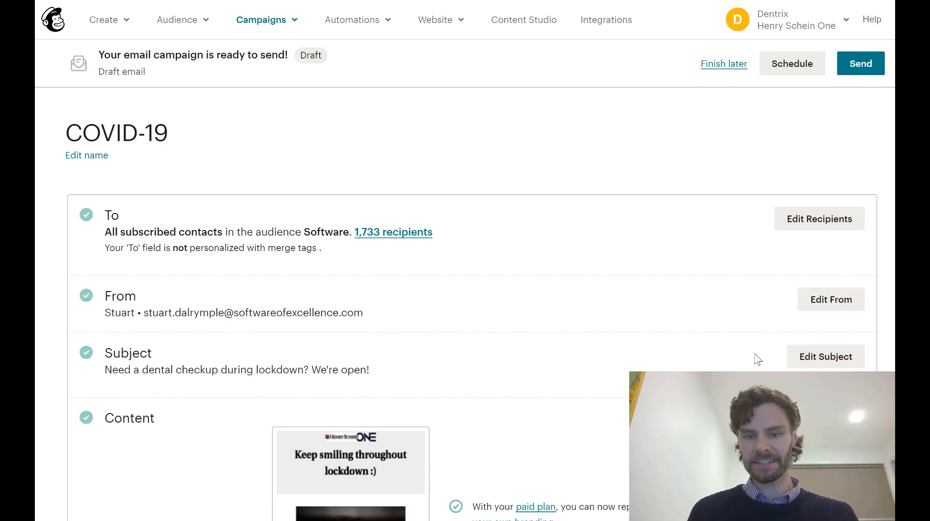
Review the COVID-19 draft campaign's recipients, sender, subject, content preview and campaign link
scroll(751, 349, down, 2)
scroll(742, 324, down, 2)
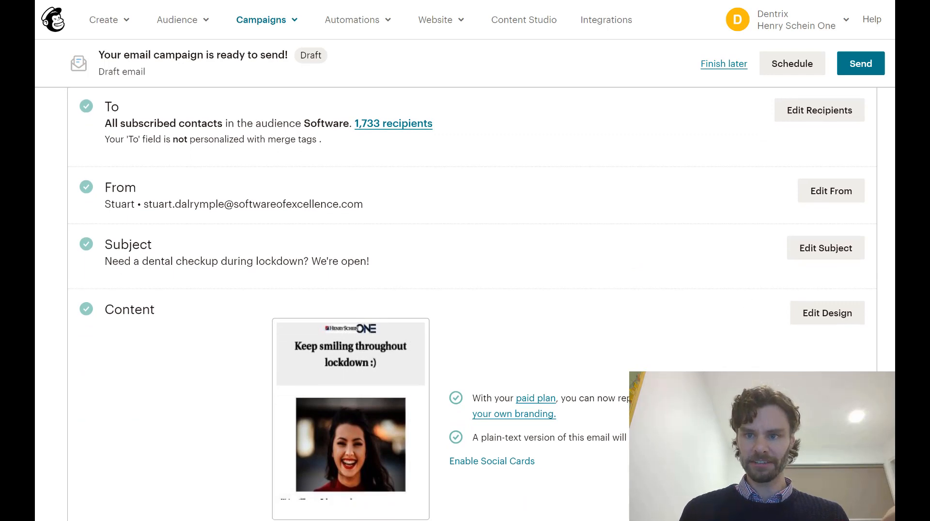
scroll(481, 304, down, 8)
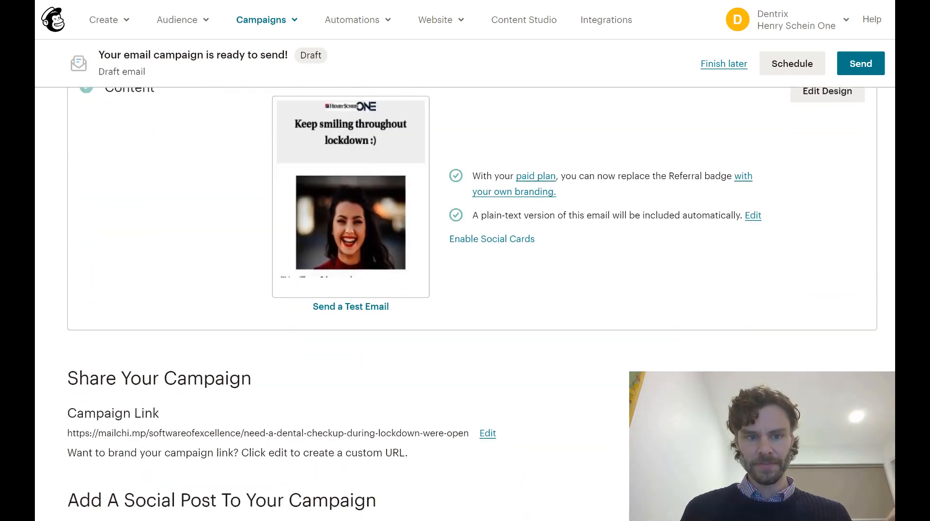
scroll(472, 310, up, 10)
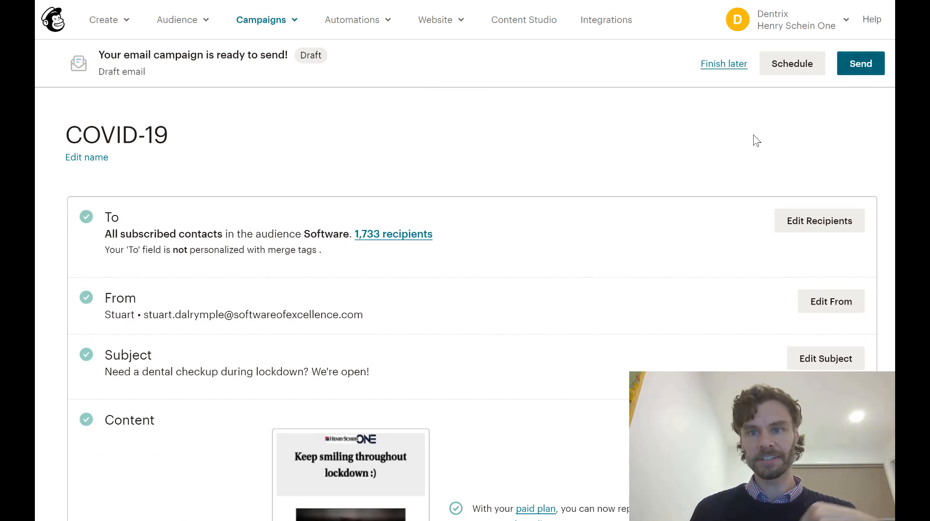
Examine the audience growth and campaign engagement statistics for the past 7 days on the Mailchimp dashboard
click(604, 110)
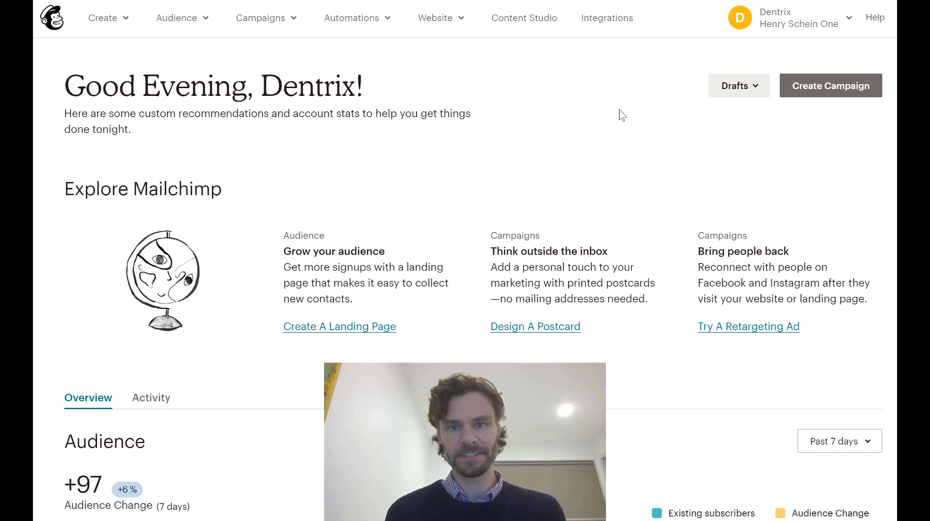
scroll(622, 115, down, 4)
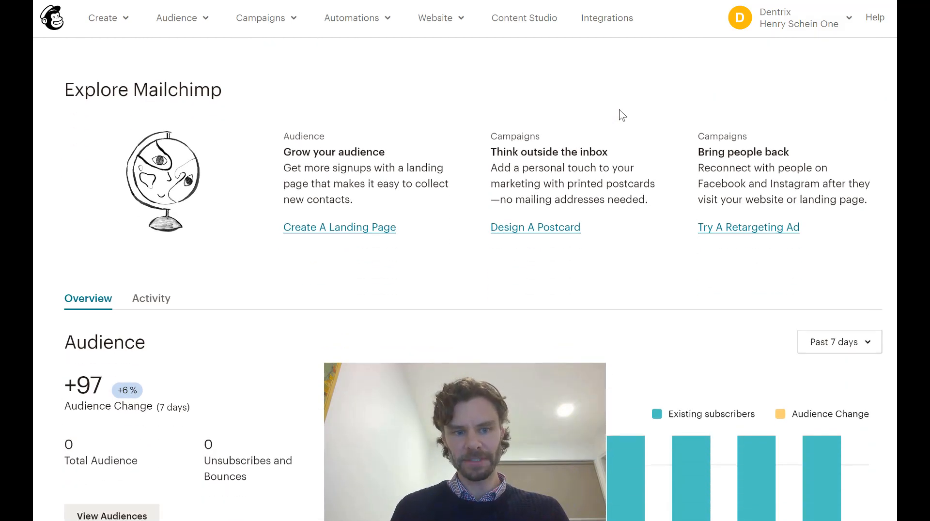
scroll(618, 110, down, 9)
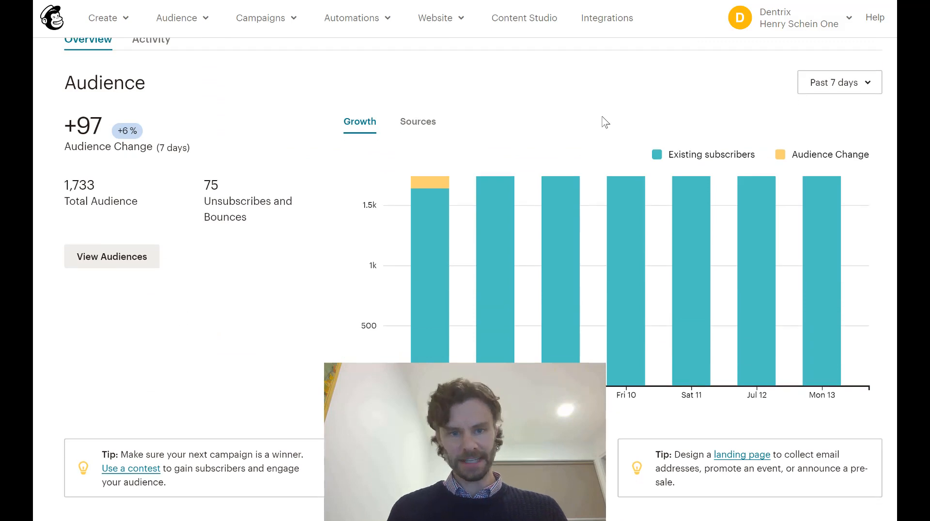
scroll(605, 121, down, 1)
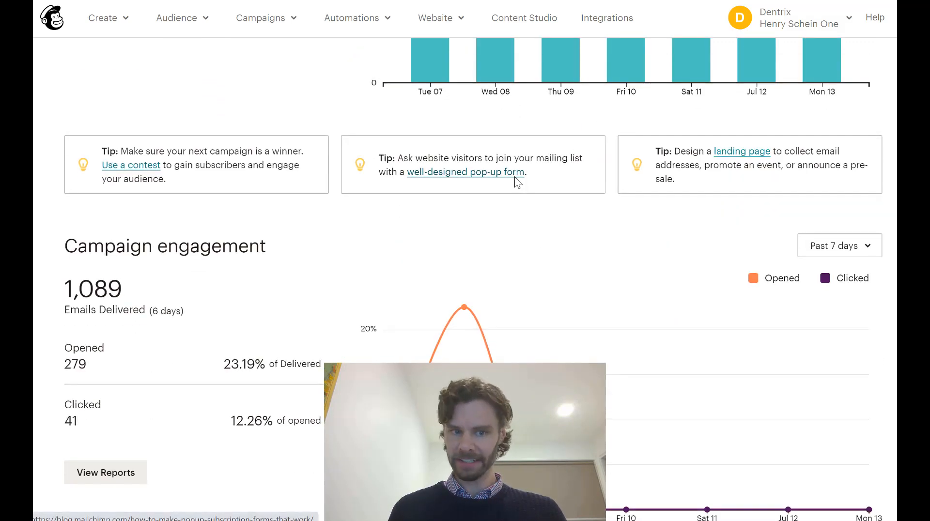
scroll(515, 181, down, 2)
Go to the campaign reports and open the report for the "Ascend AU: Patient Forms" email
click(81, 398)
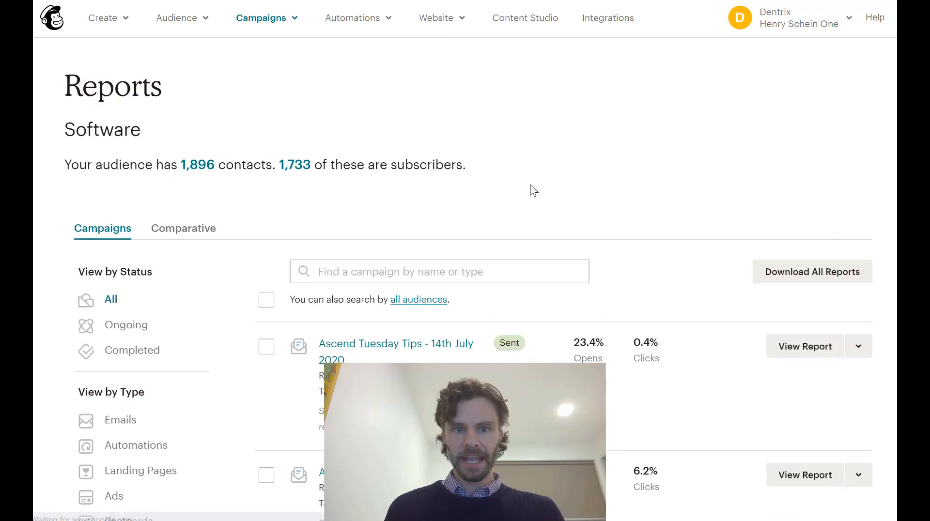
scroll(531, 189, down, 2)
scroll(721, 281, down, 1)
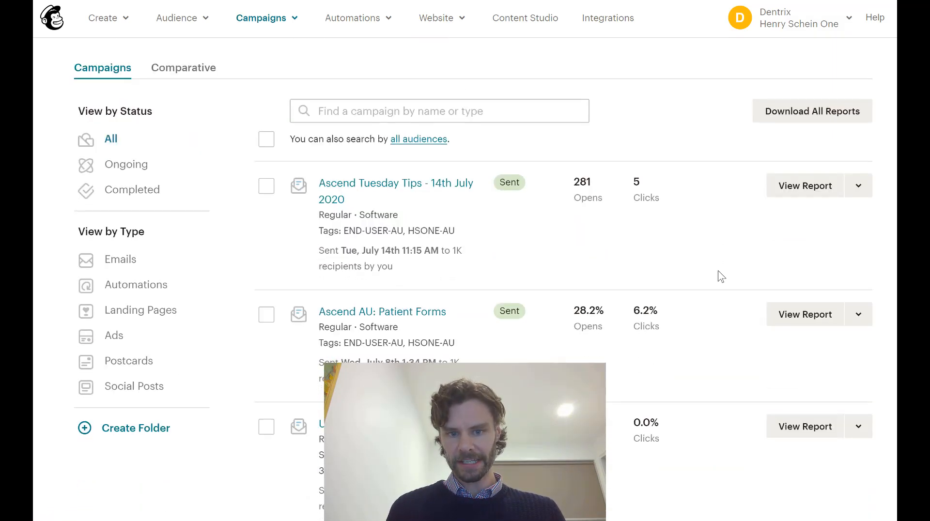
click(797, 310)
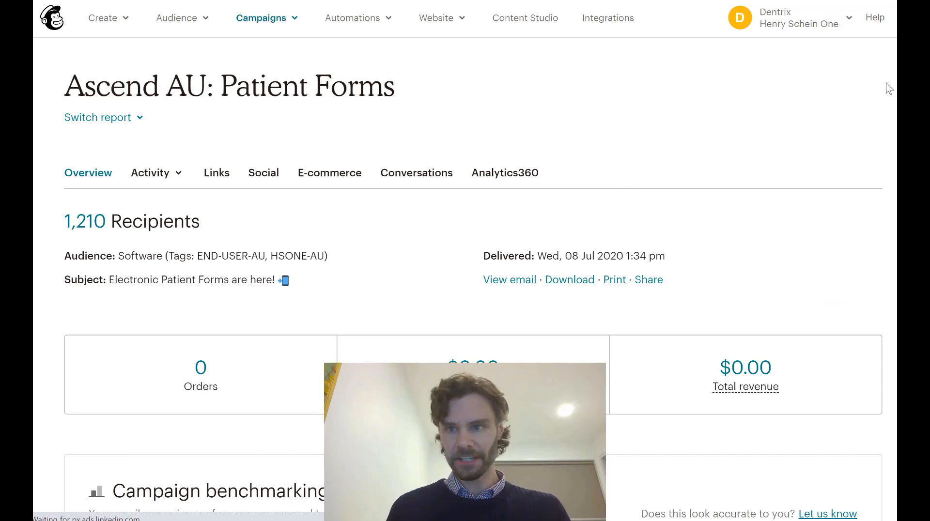
Compare the campaign's open rate, click rate and unsubscribes with the benchmarks, and read its delivery and 24-hour performance figures
scroll(645, 63, down, 8)
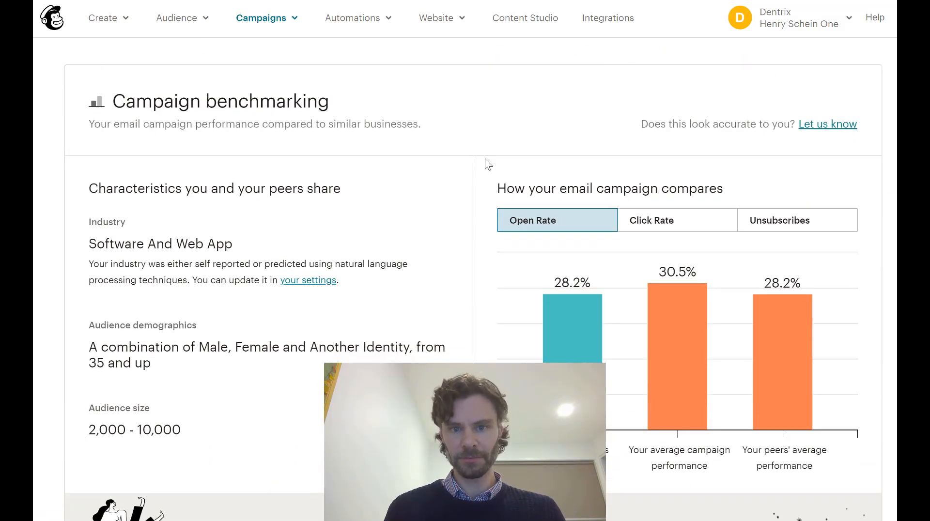
click(676, 214)
click(765, 215)
scroll(487, 130, down, 8)
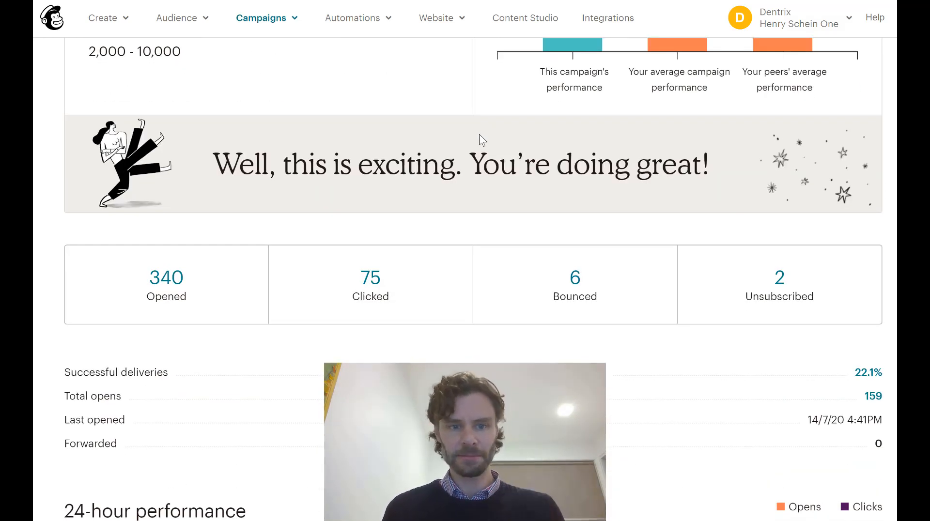
scroll(469, 183, down, 2)
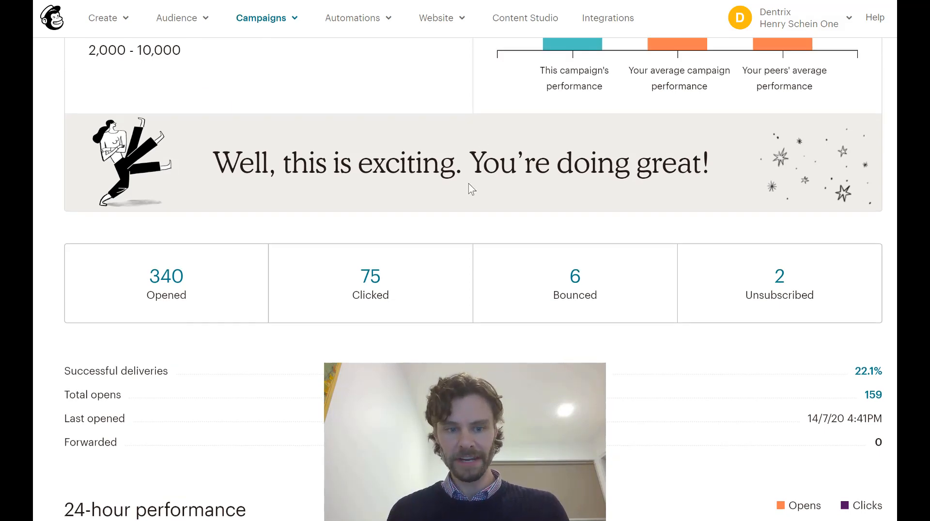
scroll(474, 214, down, 6)
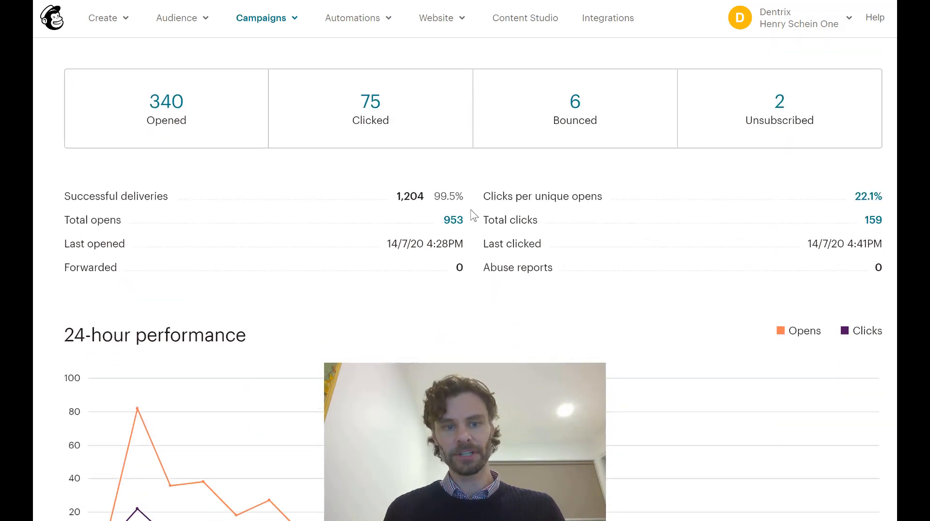
scroll(474, 215, down, 1)
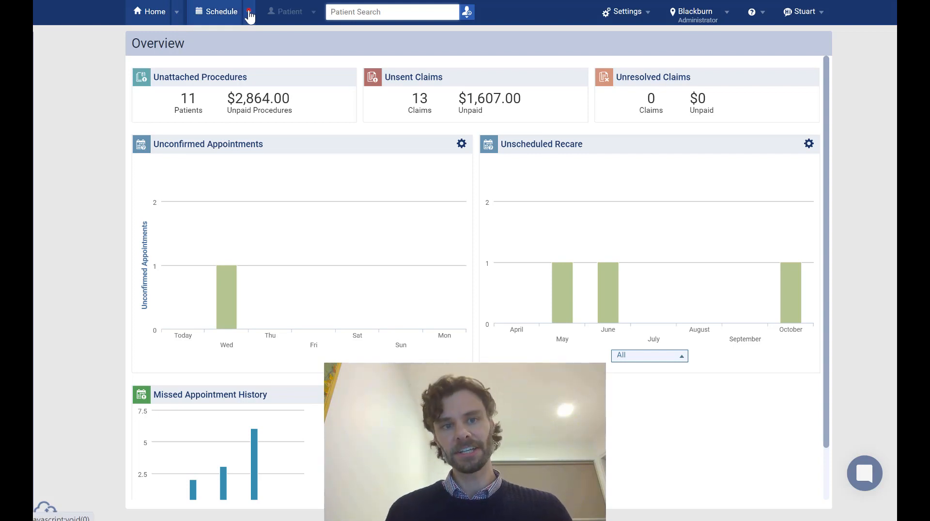
Switch to Dentrix Ascend and open the schedule's Appointments Booked Online report
click(249, 13)
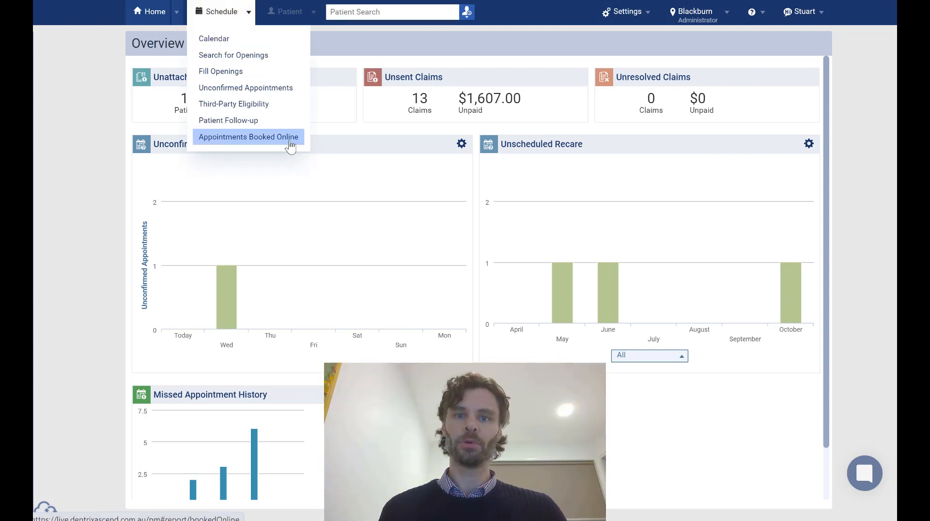